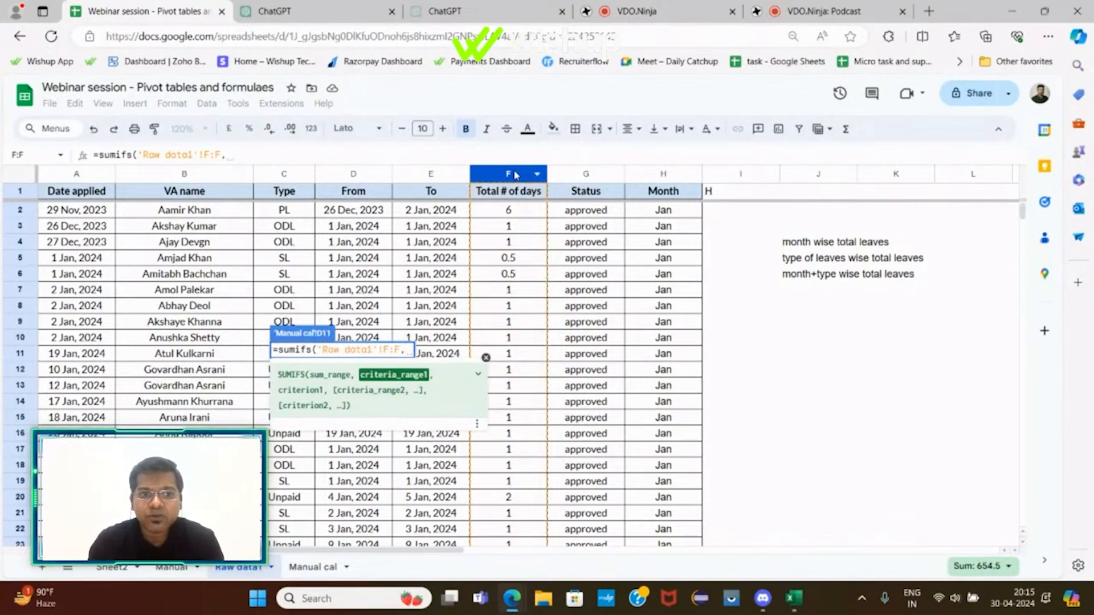
Step: Finish the SUMIFS in D11 using the Type column as criteria range and C11 as criterion, then accept the suggested auto-fill down to D14
left_click(284, 175)
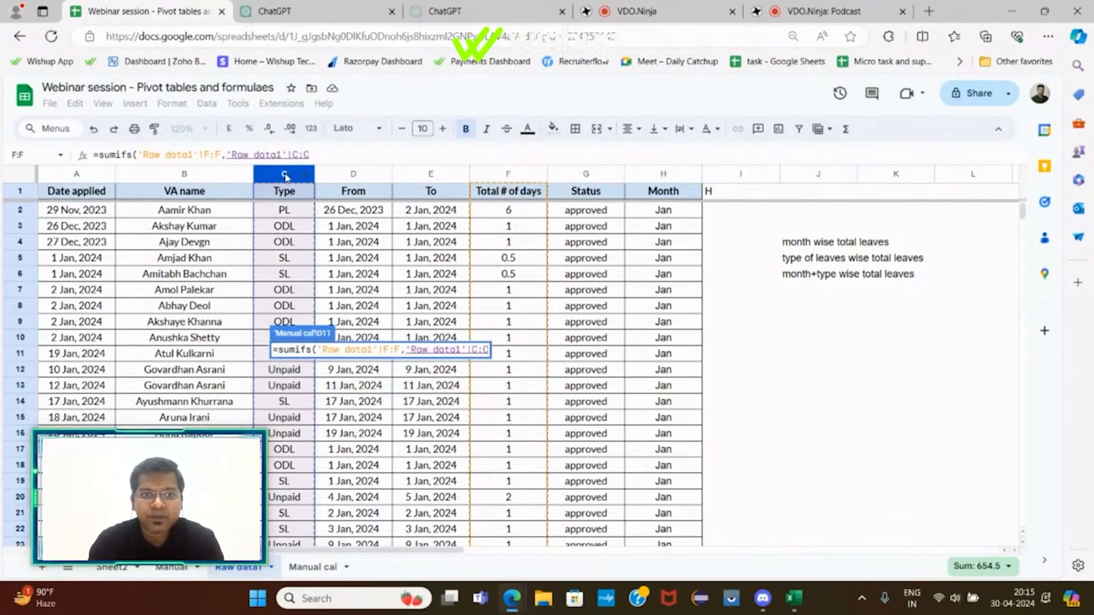
type(",")
left_click(308, 566)
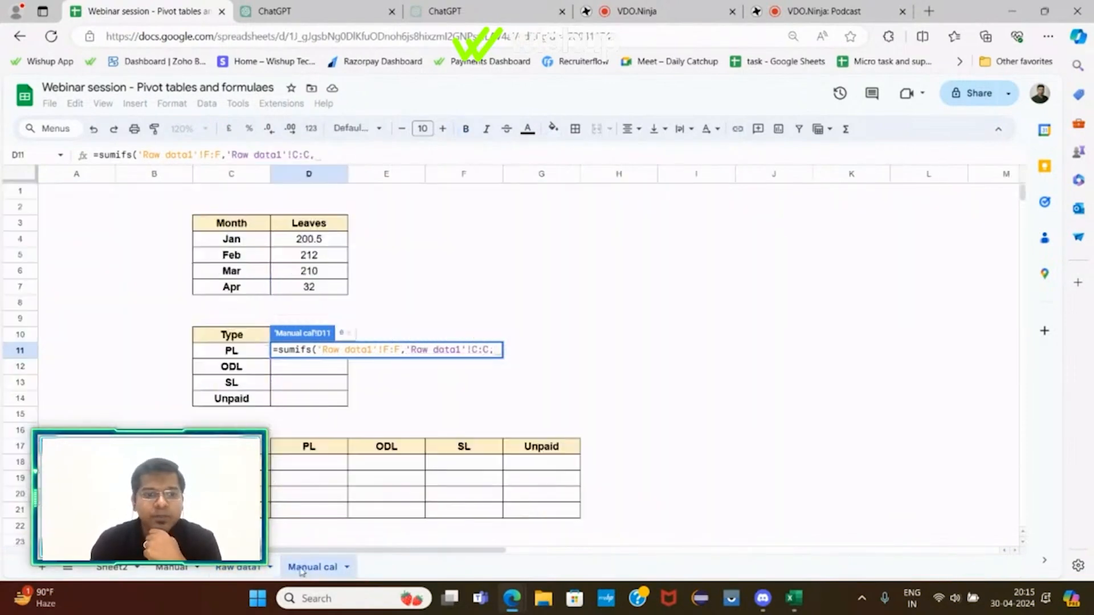
left_click(231, 353)
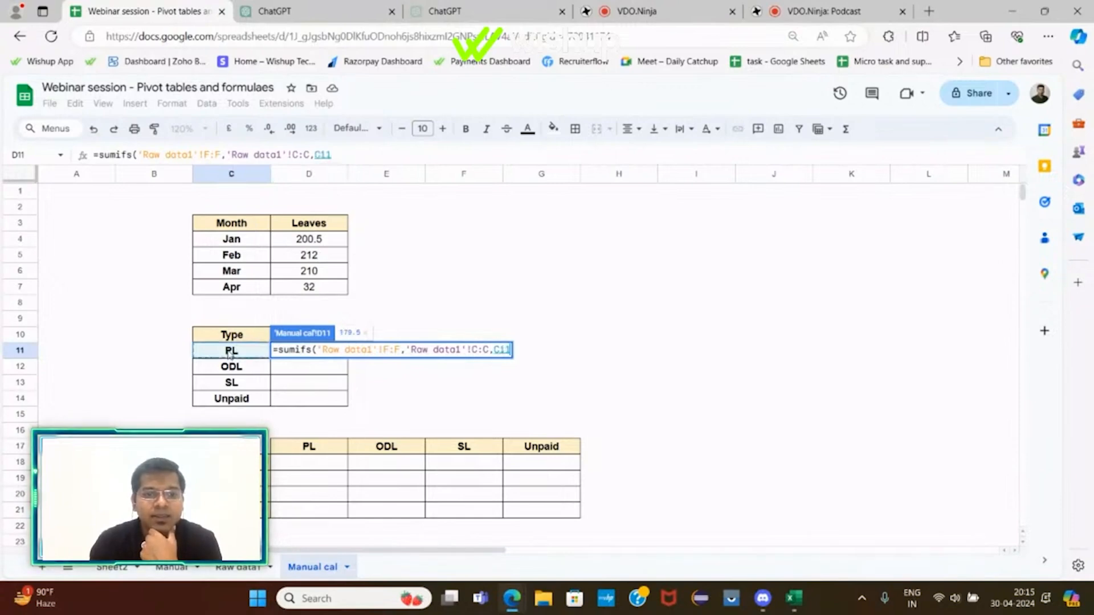
key("Return")
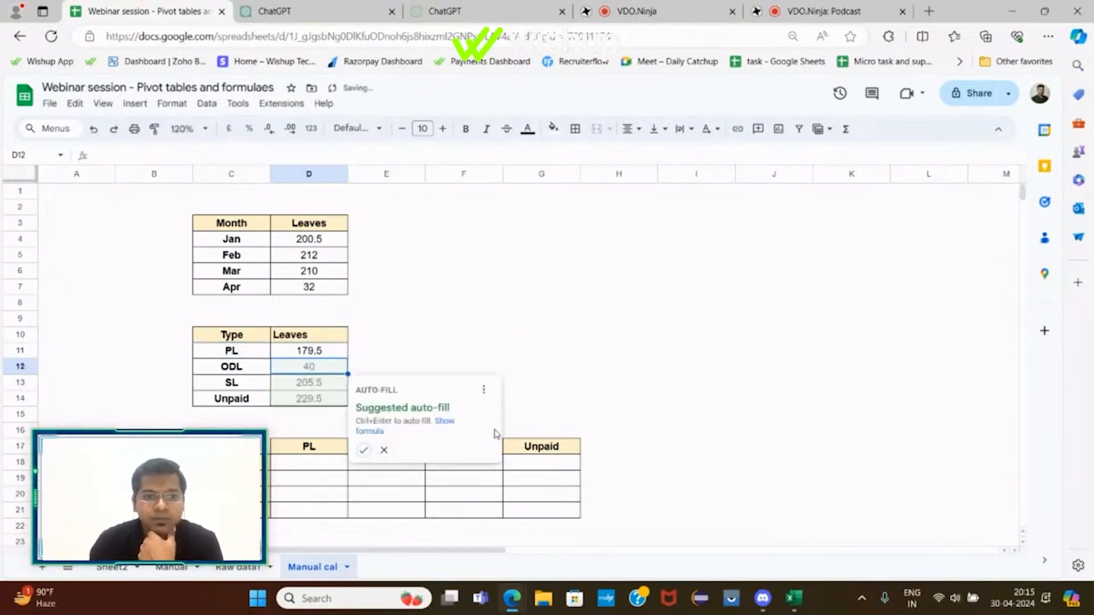
left_click(363, 452)
Step: Center-align the Type-wise Leaves cells D10 to D14
left_click(424, 353)
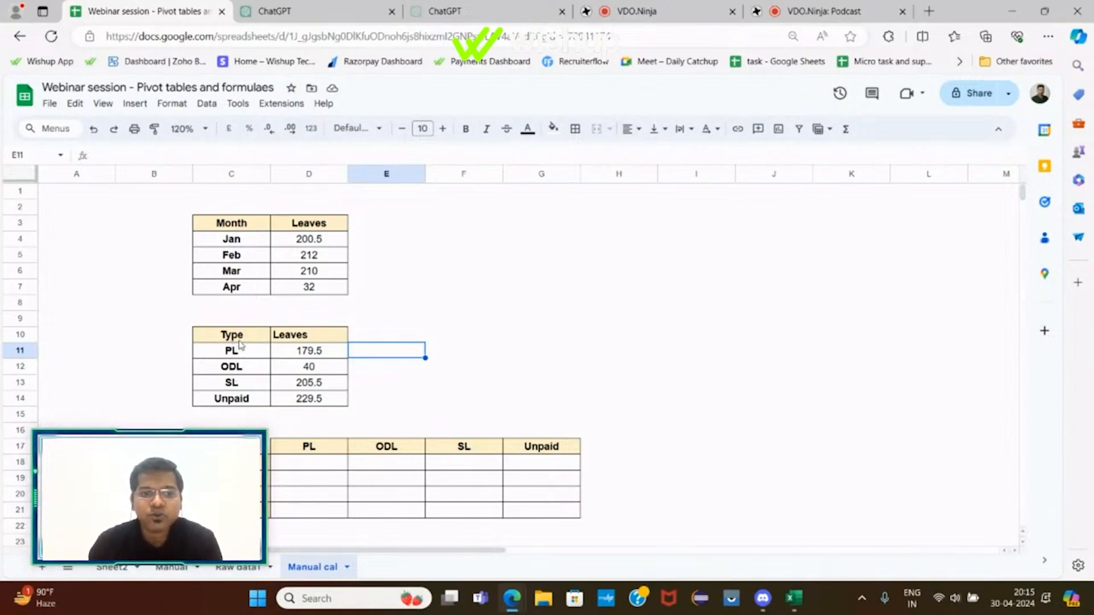
left_click_drag(305, 335, 309, 399)
left_click(632, 129)
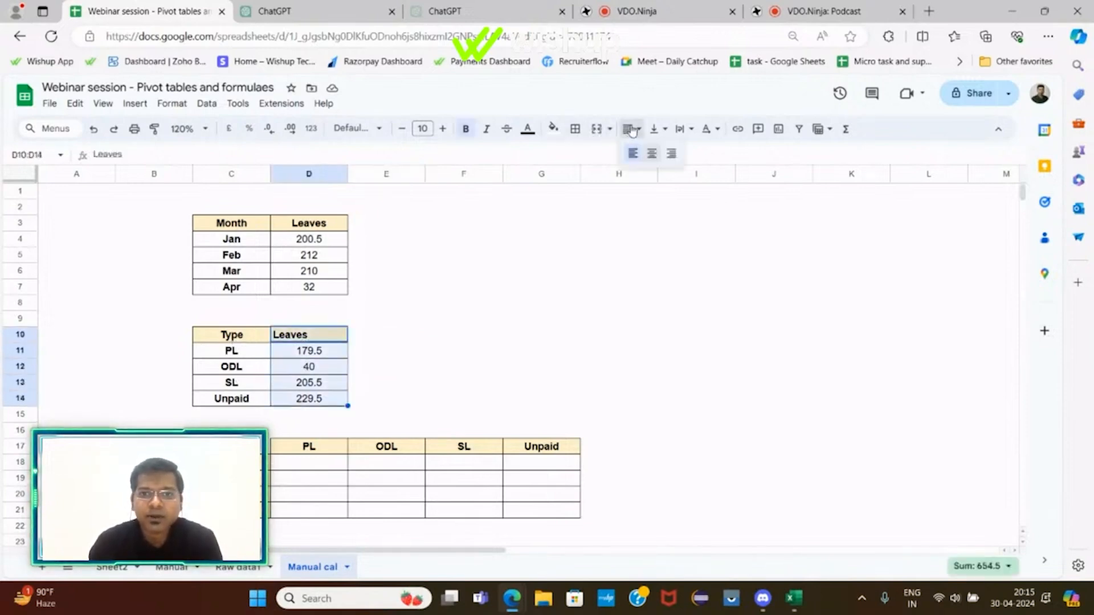
left_click(642, 151)
left_click(524, 262)
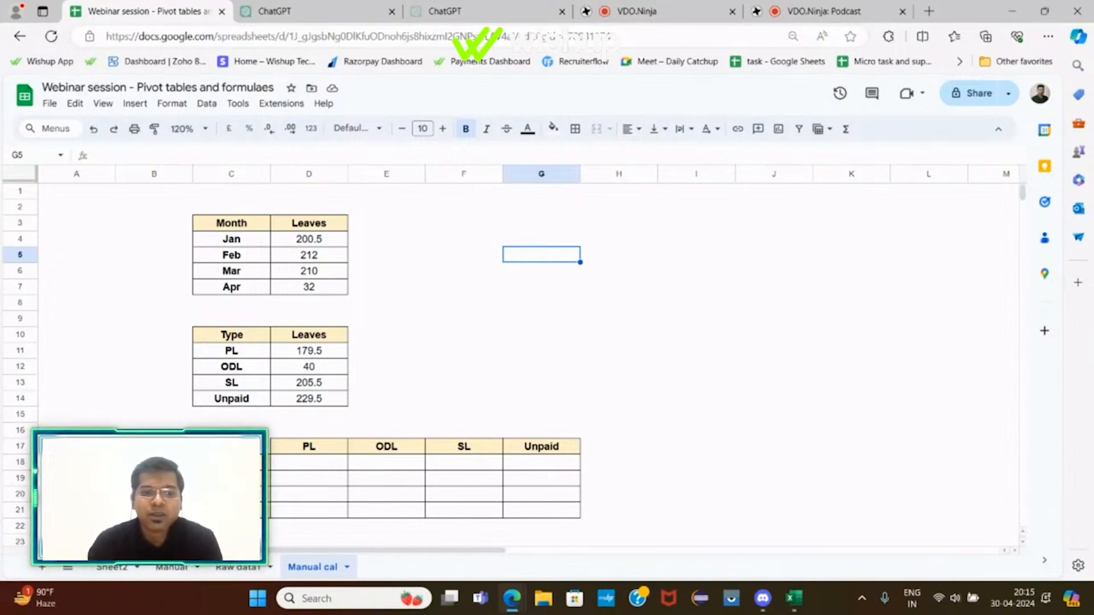
Step: Start a SUMIFS in D18 of the month-by-type table, using Raw data1's Total # of days column F as the sum range
left_click_drag(231, 462, 231, 510)
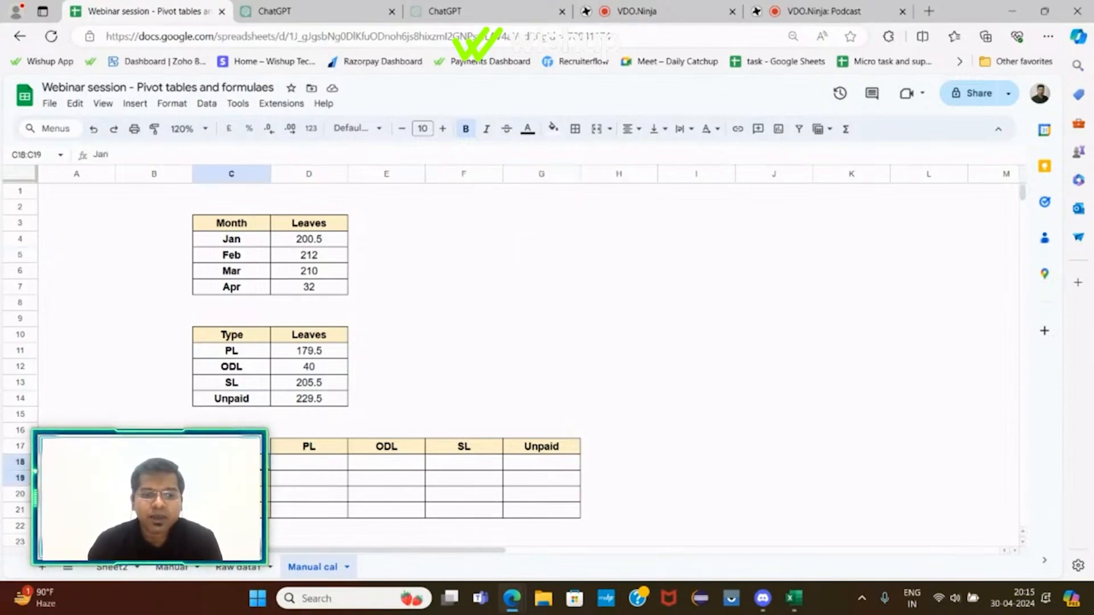
left_click_drag(290, 450, 573, 448)
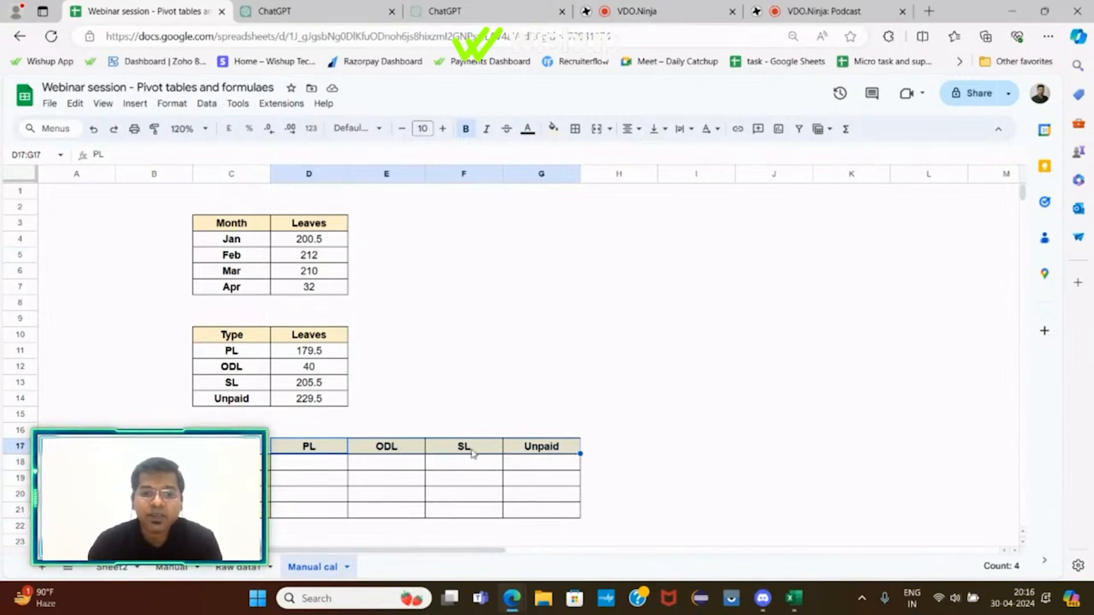
left_click(331, 465)
type("=su")
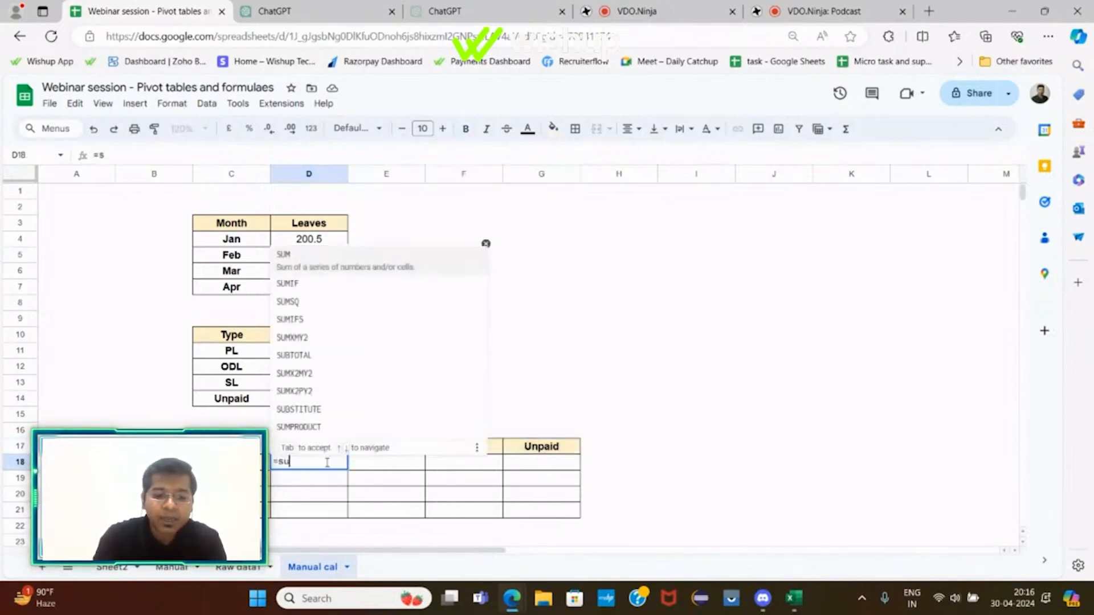
type("mifs(")
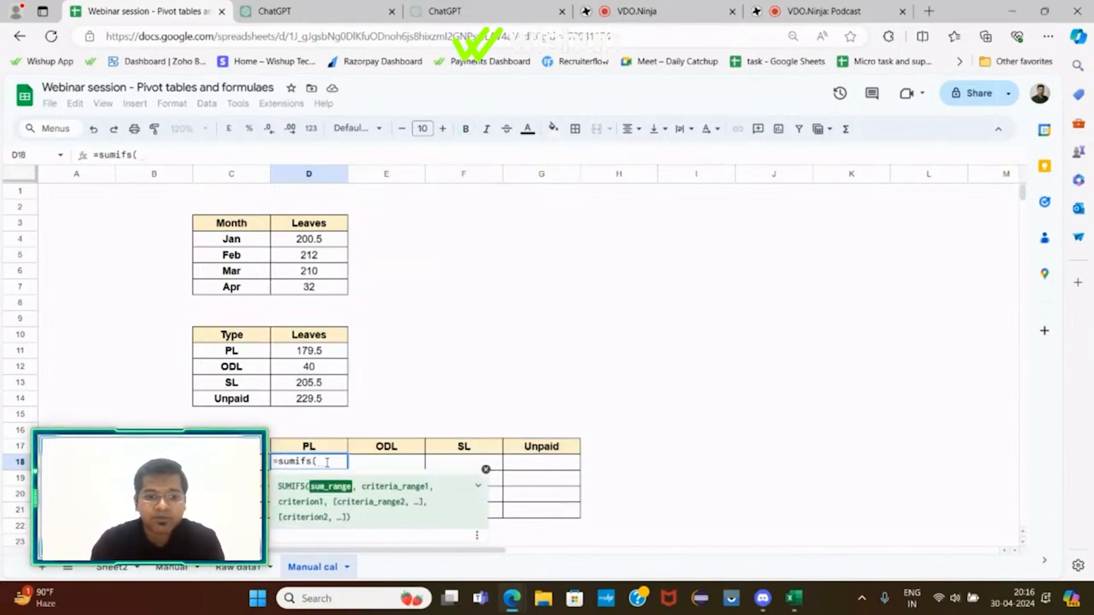
left_click(246, 567)
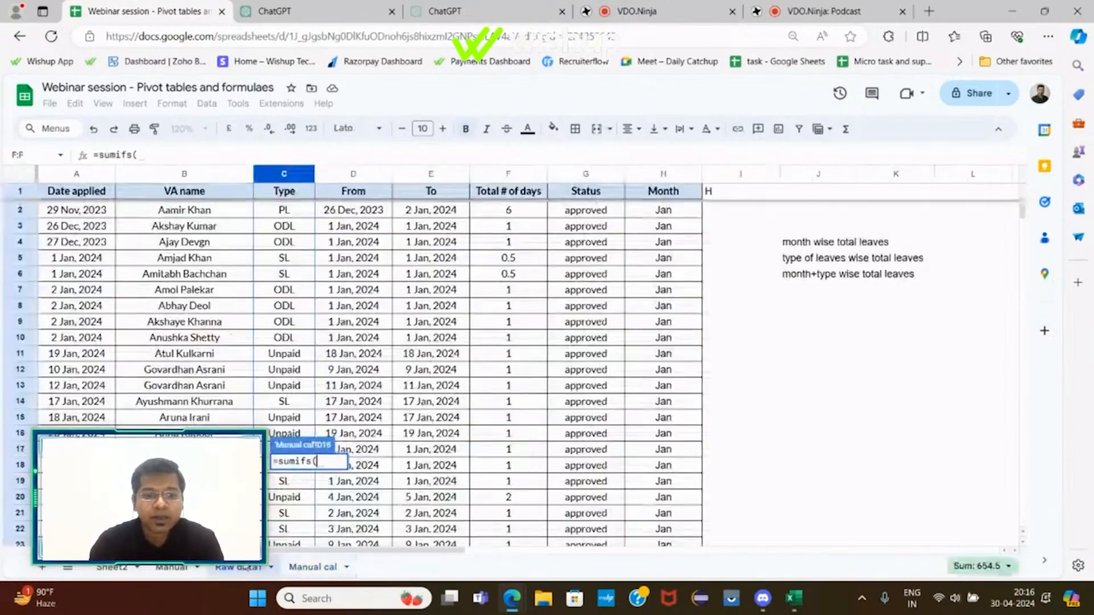
left_click(507, 179)
type(",")
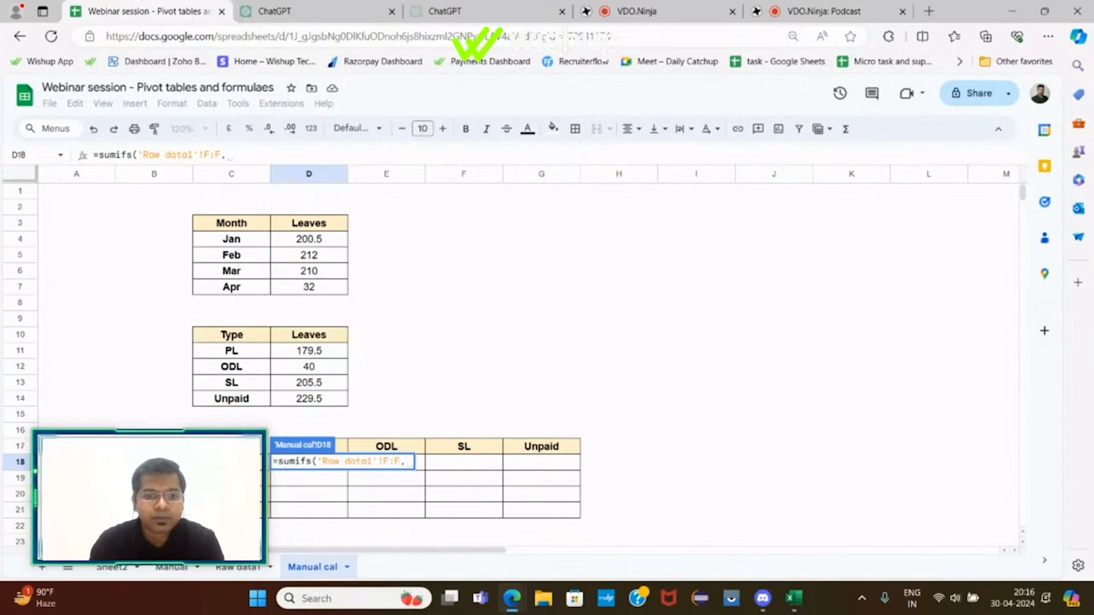
Step: Add Raw data1's Month column H as the first criteria range with the month label C18 as its criterion
left_click(250, 157)
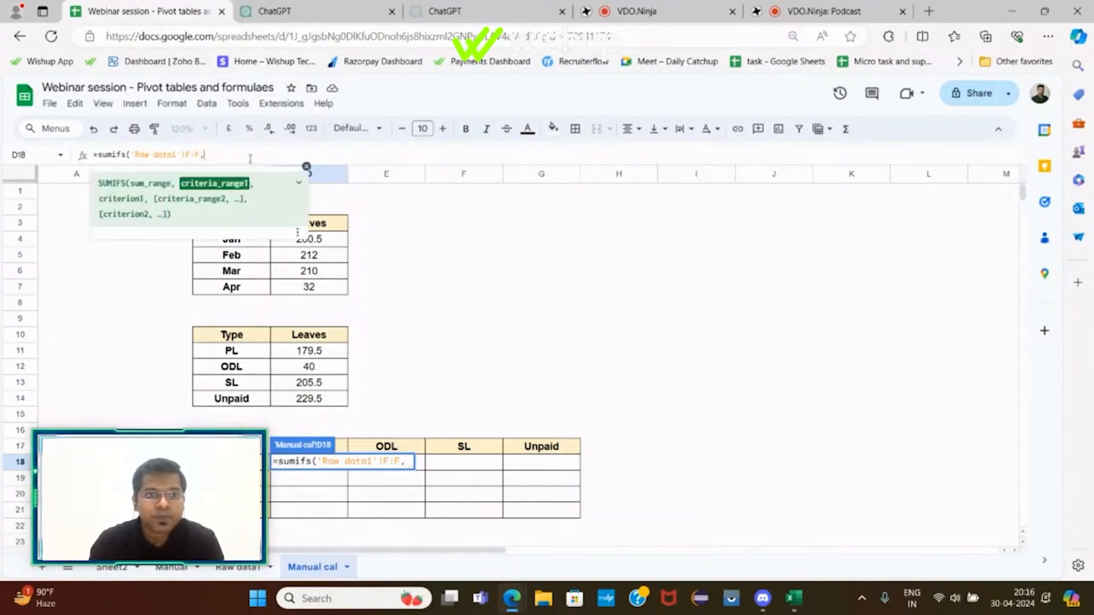
left_click(239, 567)
left_click(662, 173)
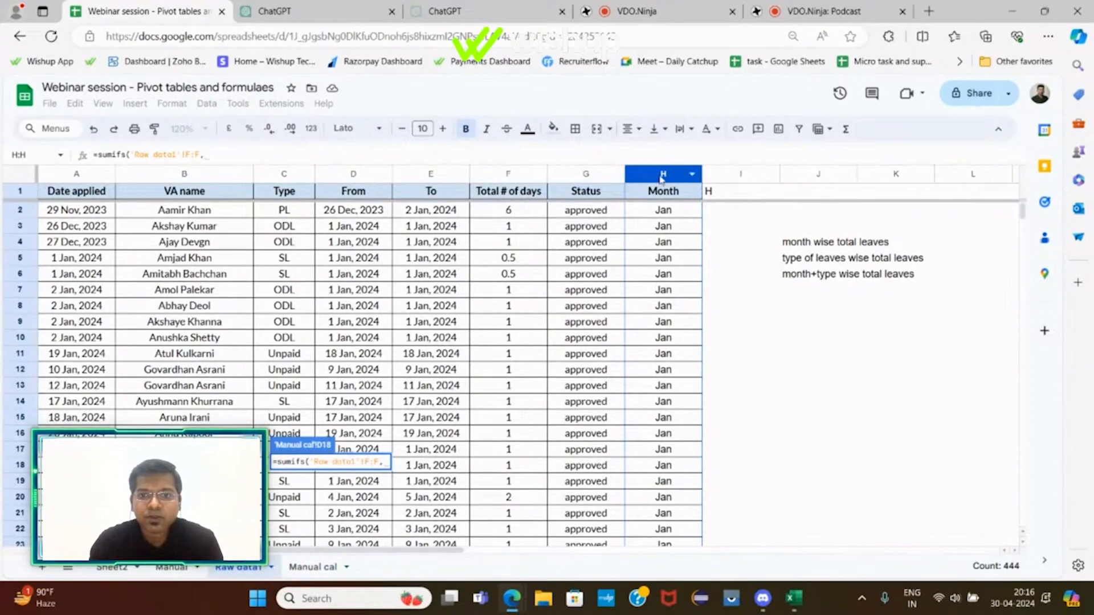
left_click(661, 177)
type(",")
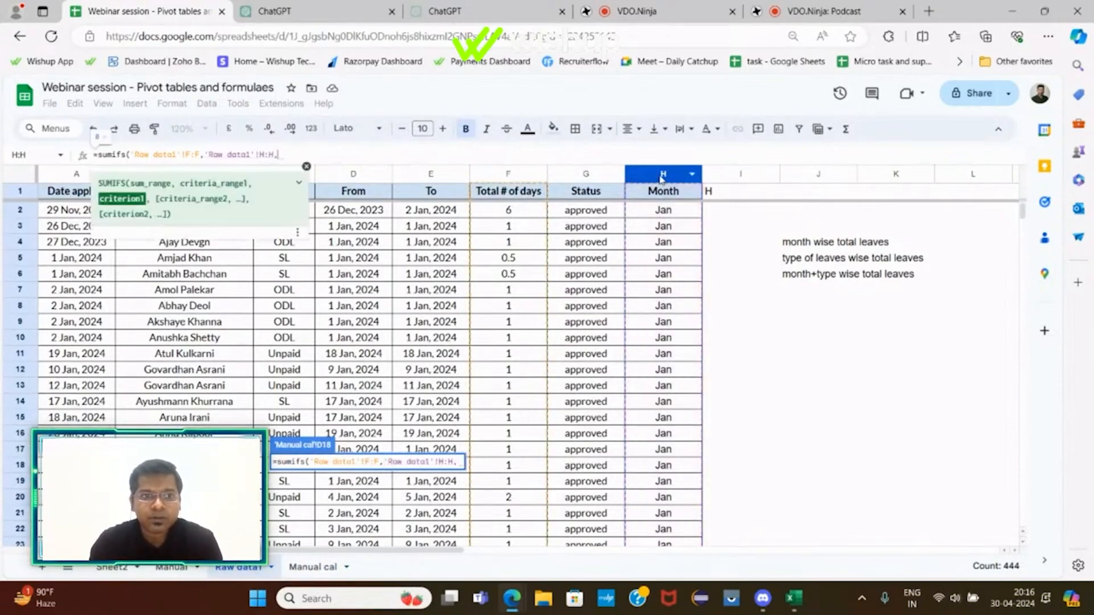
left_click(313, 567)
left_click(231, 462)
type(",")
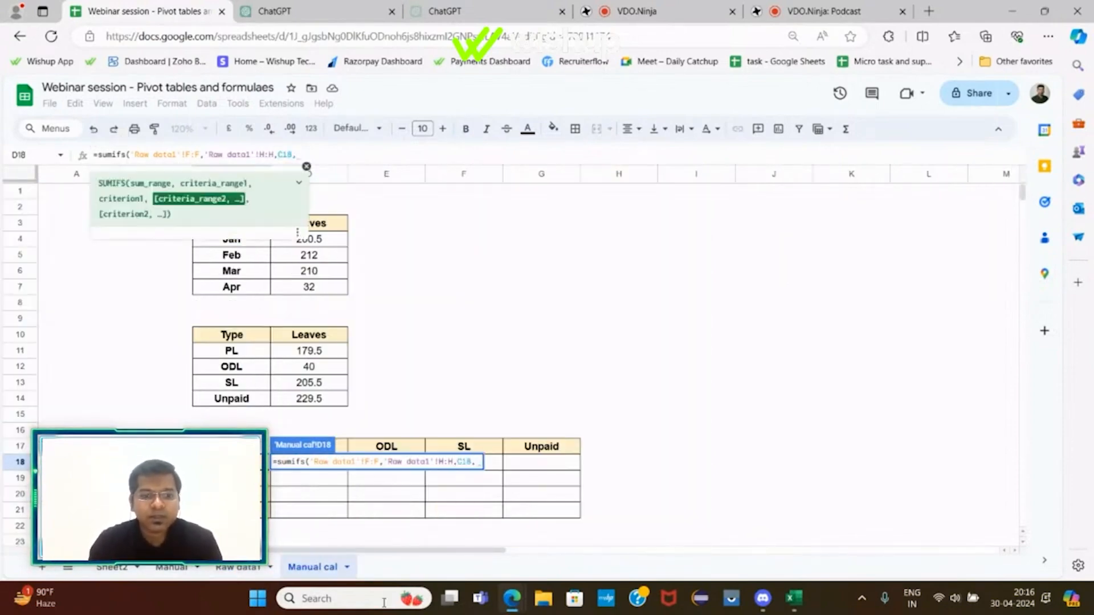
Step: Add Raw data1's Type column C as the second criteria range with header D17 as criterion, and close the formula
left_click(234, 567)
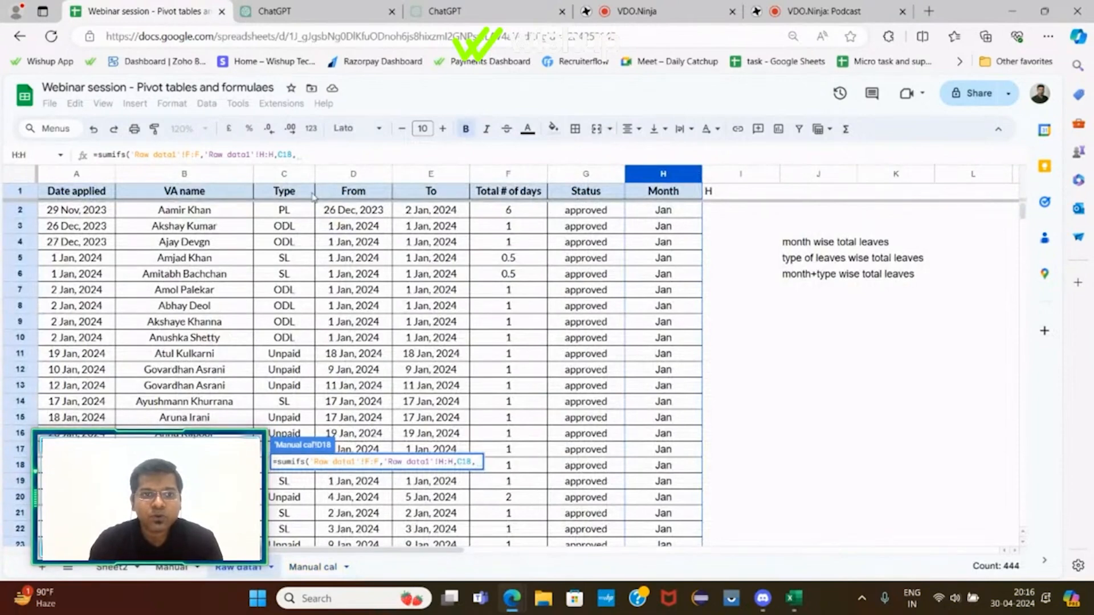
left_click(291, 178)
type(",")
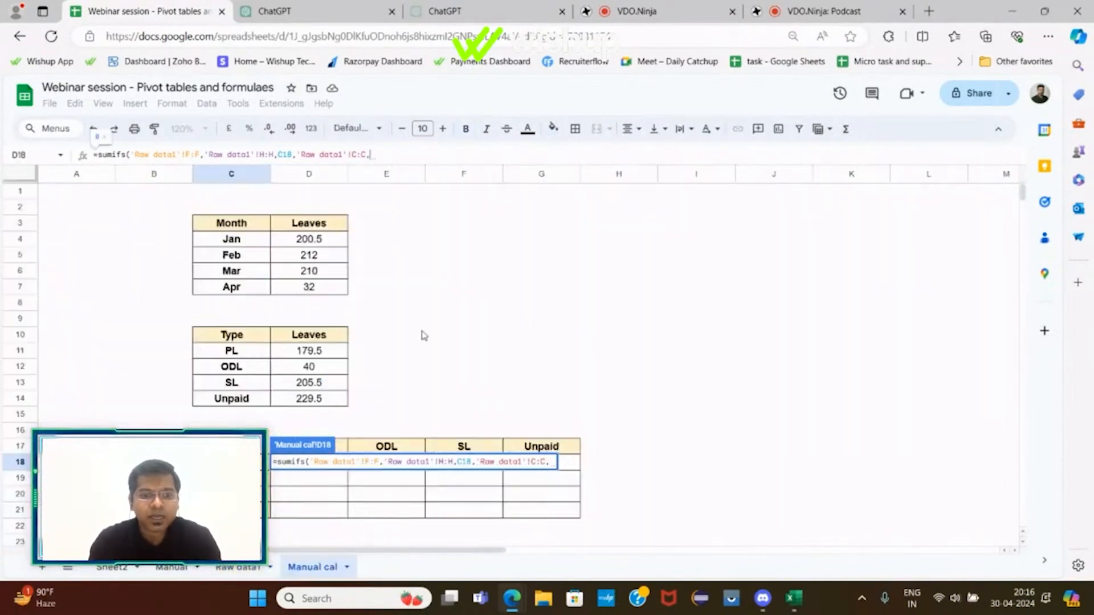
scroll(423, 335, "down", 1)
left_click(322, 398)
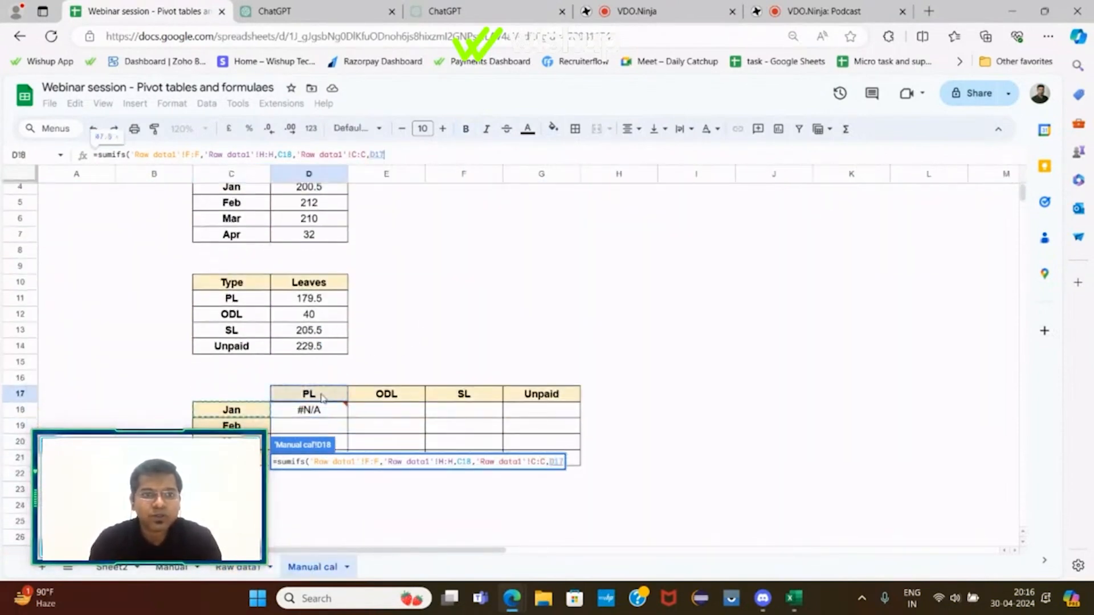
left_click(418, 155)
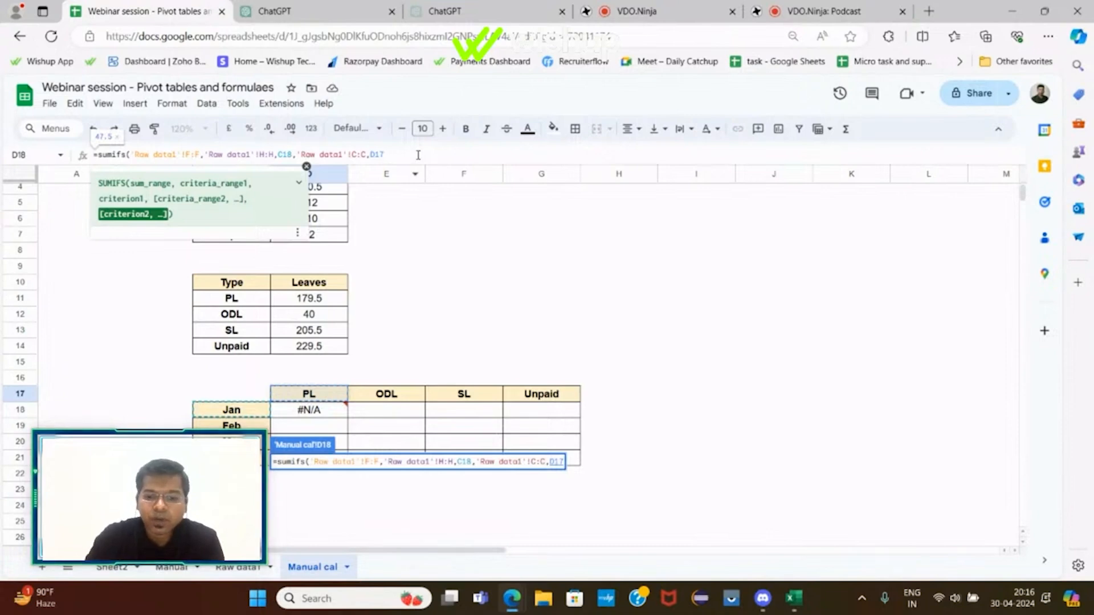
type(")")
key("Return")
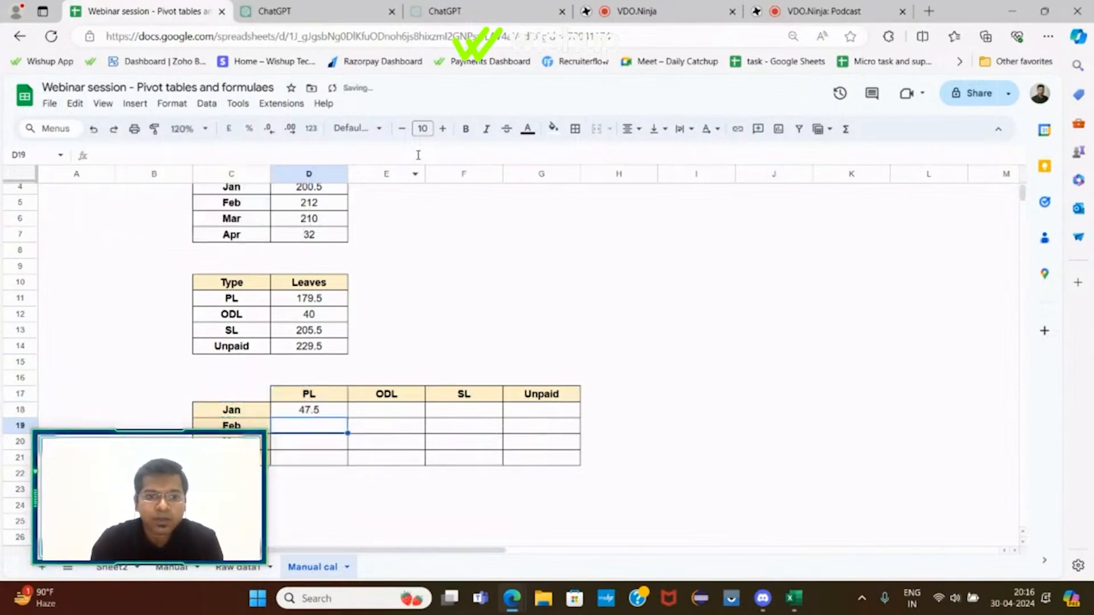
Step: Fill the D18 formula down to D21, inspect D19's formula, and undo the fill
left_click(311, 410)
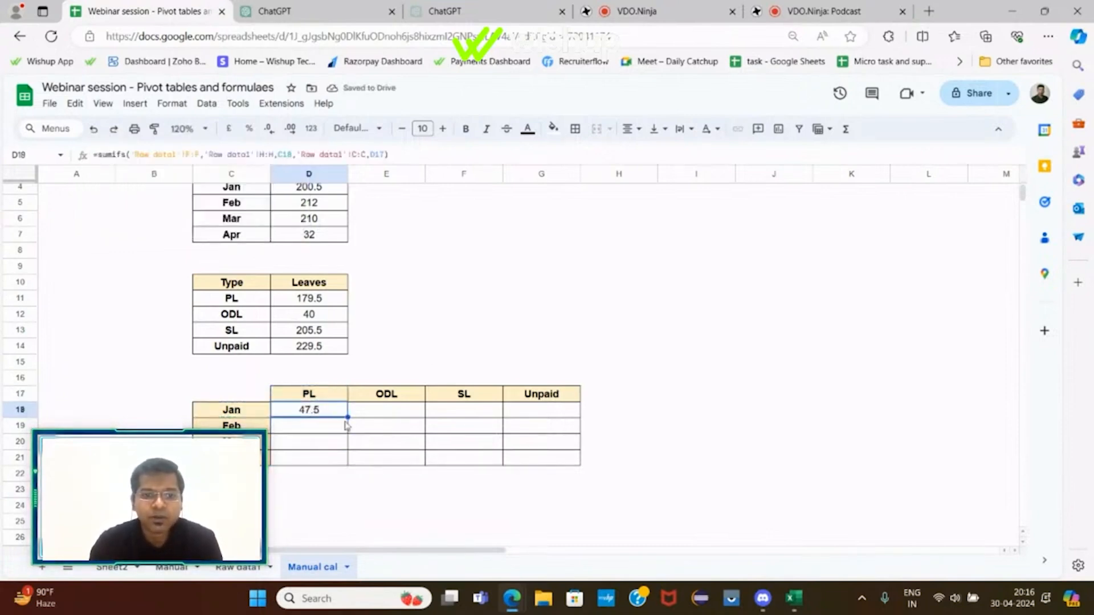
left_click_drag(347, 417, 346, 458)
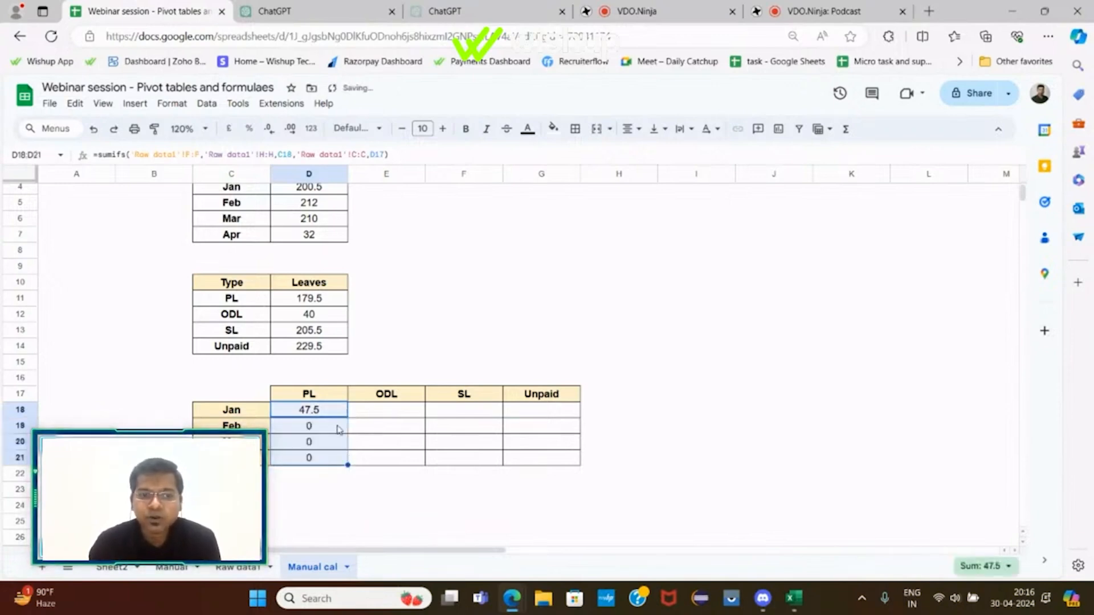
left_click(340, 430)
left_click(404, 152)
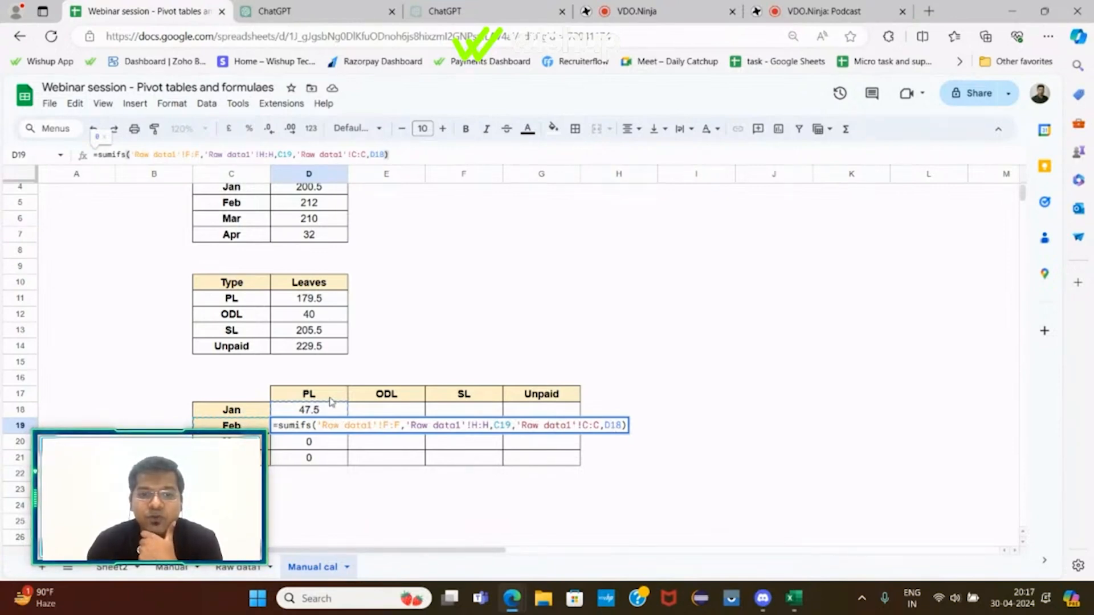
left_click(640, 393)
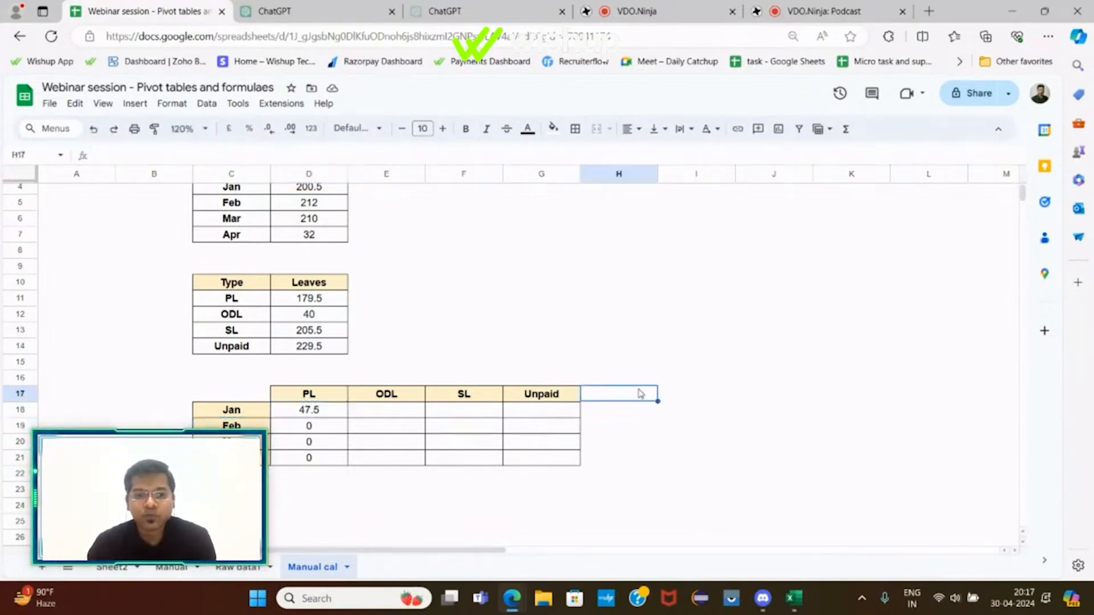
key("ctrl+z")
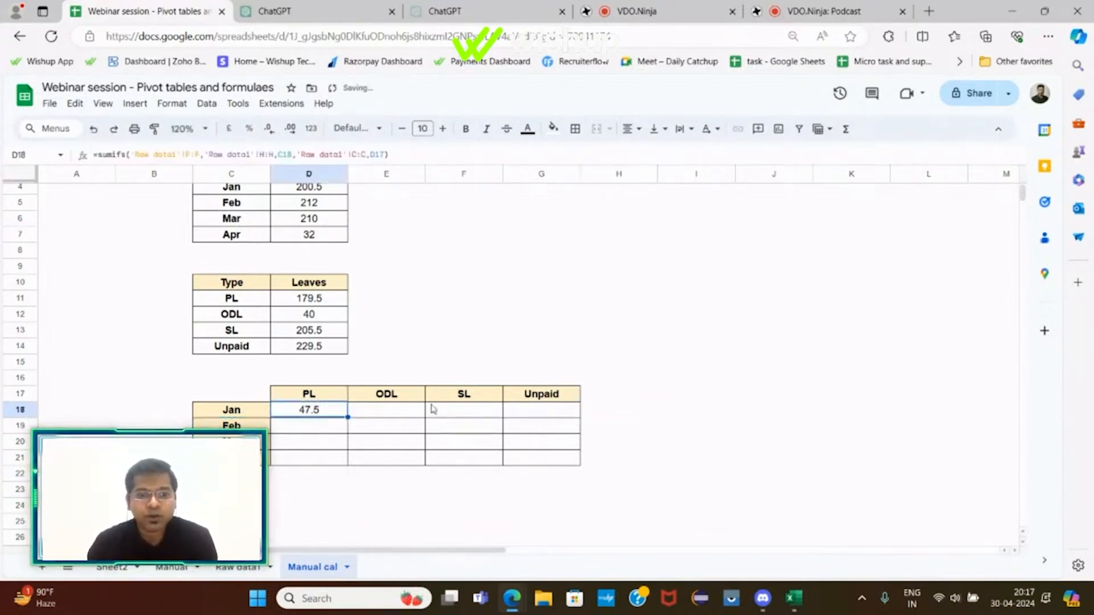
Step: Change D18's type criterion reference to D$17 and accept the suggested auto-fill down to D21
left_click(373, 154)
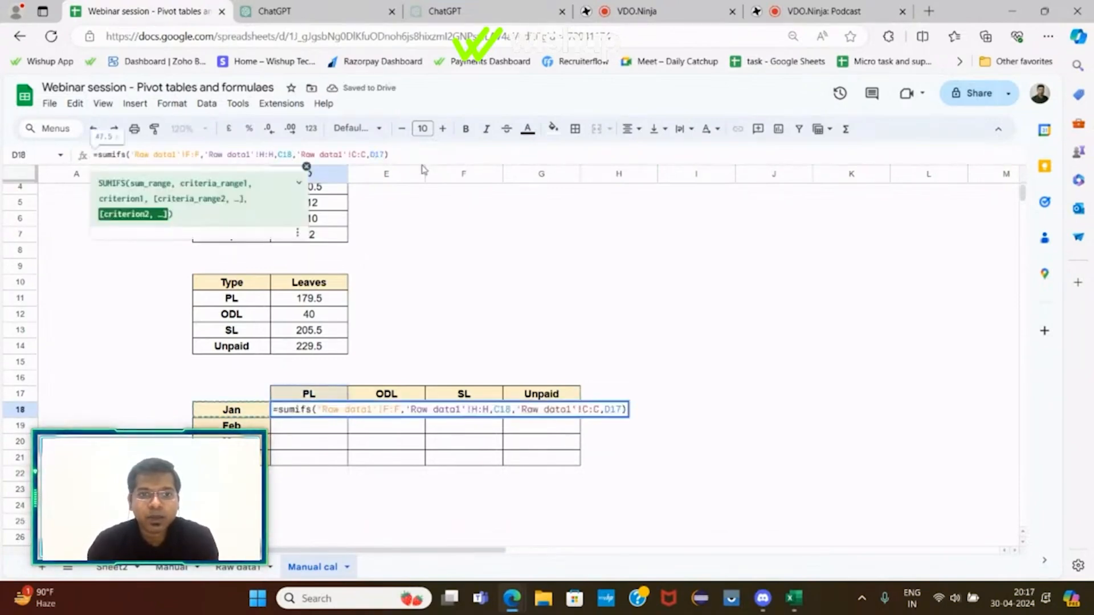
key("Return")
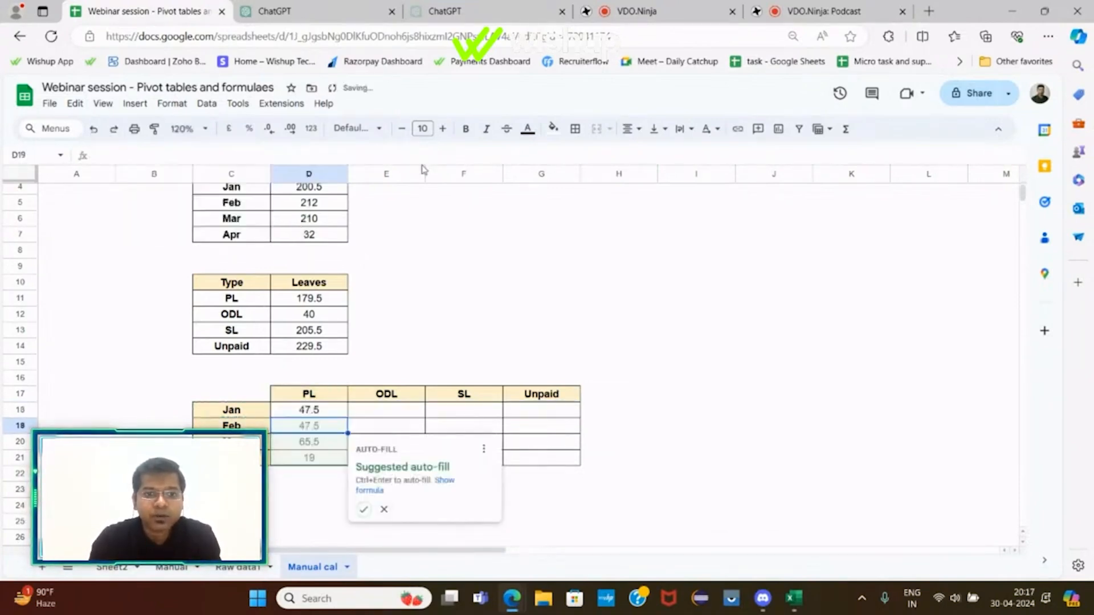
left_click(363, 508)
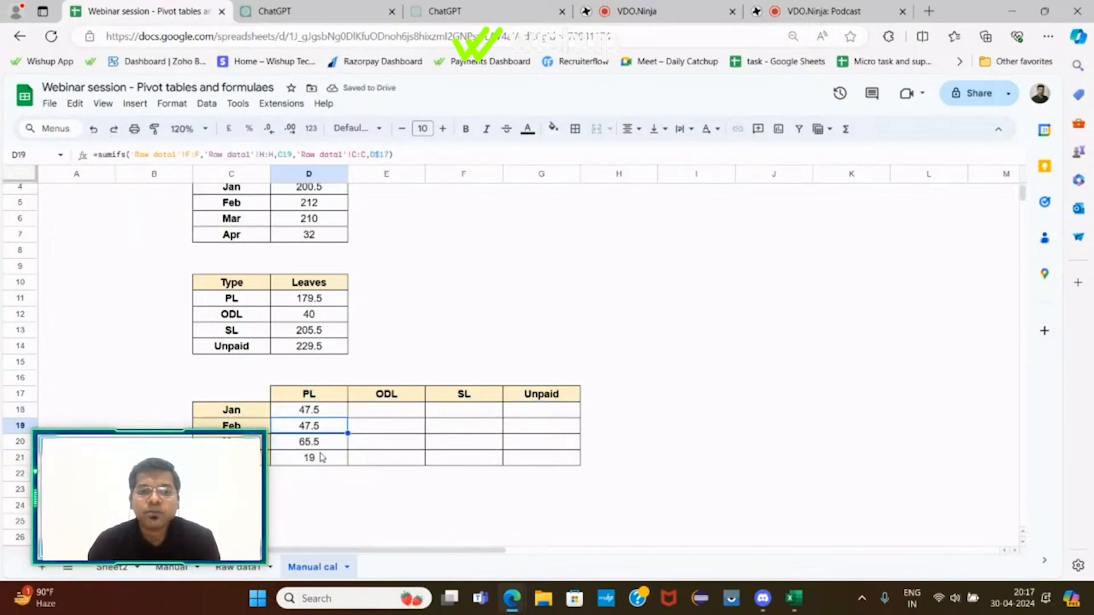
Step: Fill the D18 formula across to G18 and inspect the formula copied into E18
left_click(326, 412)
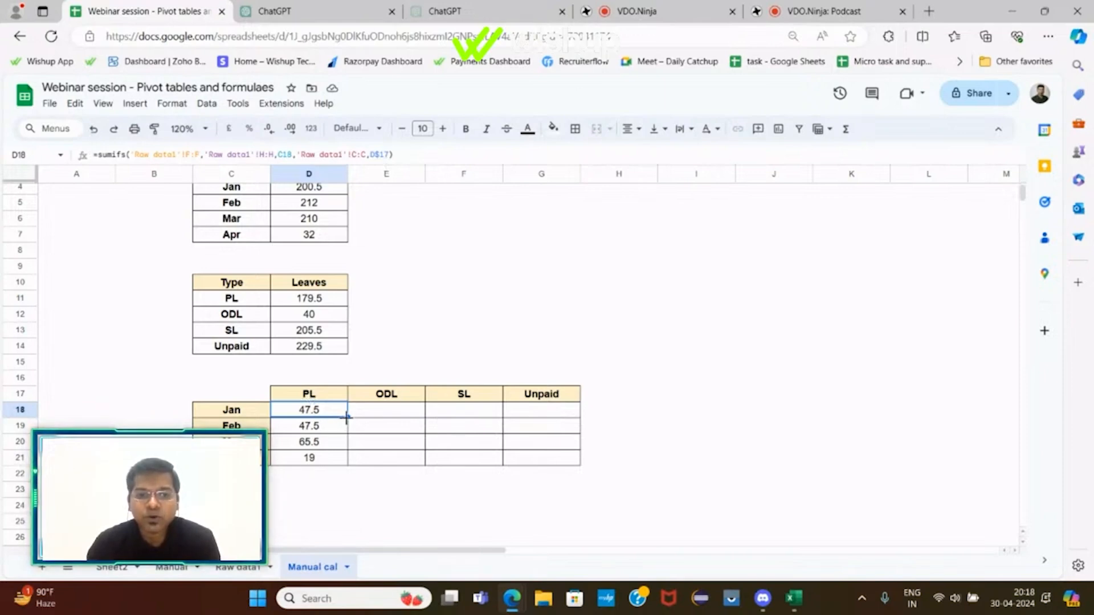
left_click_drag(346, 417, 541, 420)
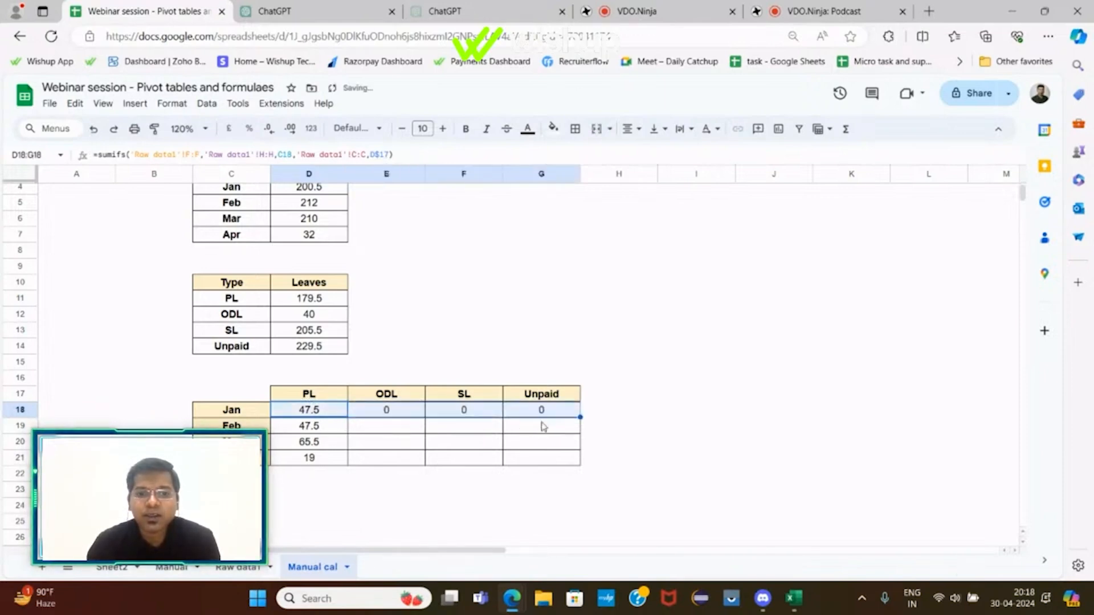
left_click(386, 419)
left_click(419, 155)
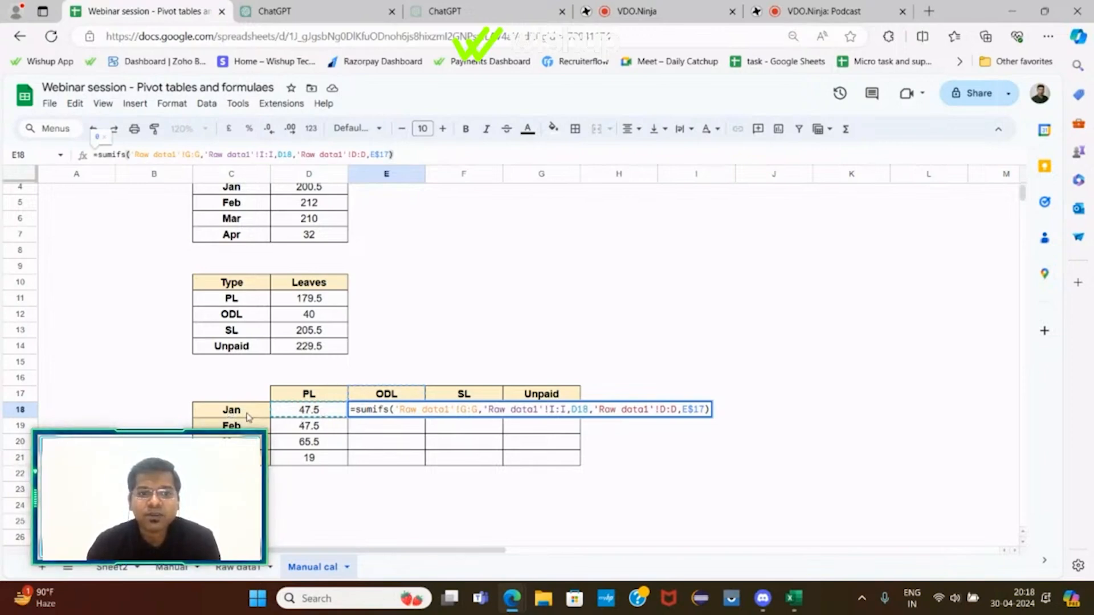
key("Return")
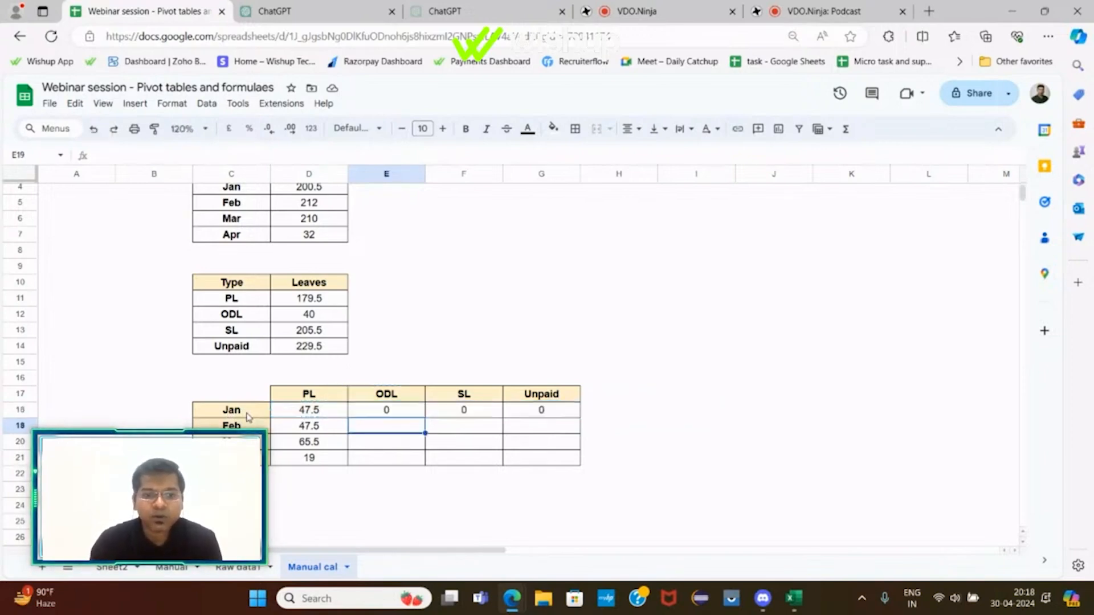
Step: Make the month criterion in D18's formula column-absolute as $C18
left_click(308, 410)
left_click(279, 153)
type("$C18,'Raw data1'!C:C,D$17)")
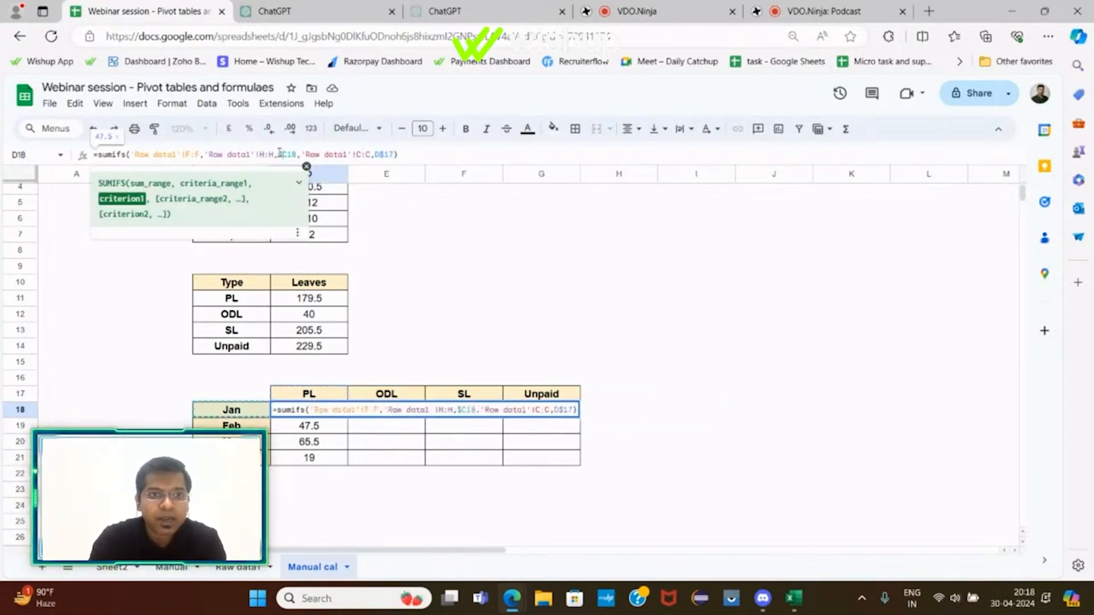
key("Return")
key("Up")
Step: Fill the D18 formula across to G18, inspect E18's formula, and undo the fill
left_click_drag(348, 417, 569, 416)
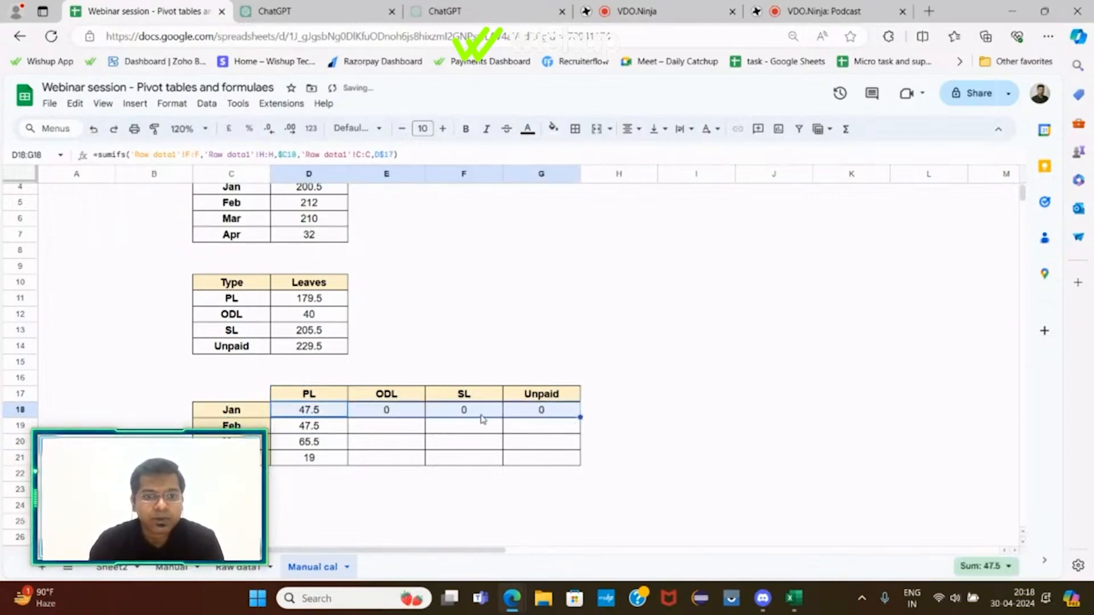
left_click(393, 412)
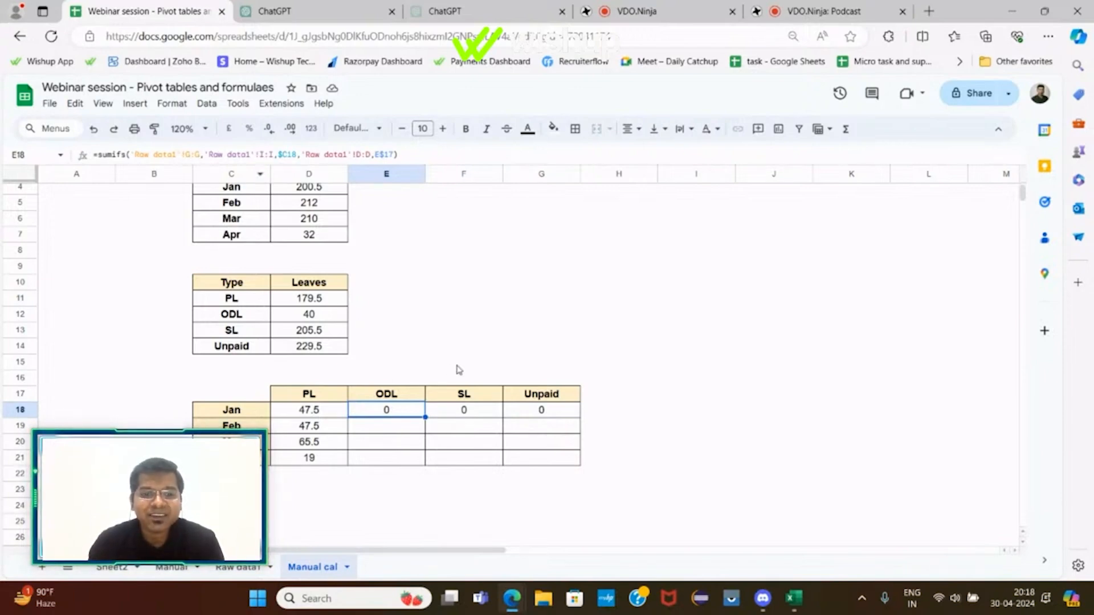
key("ctrl+z")
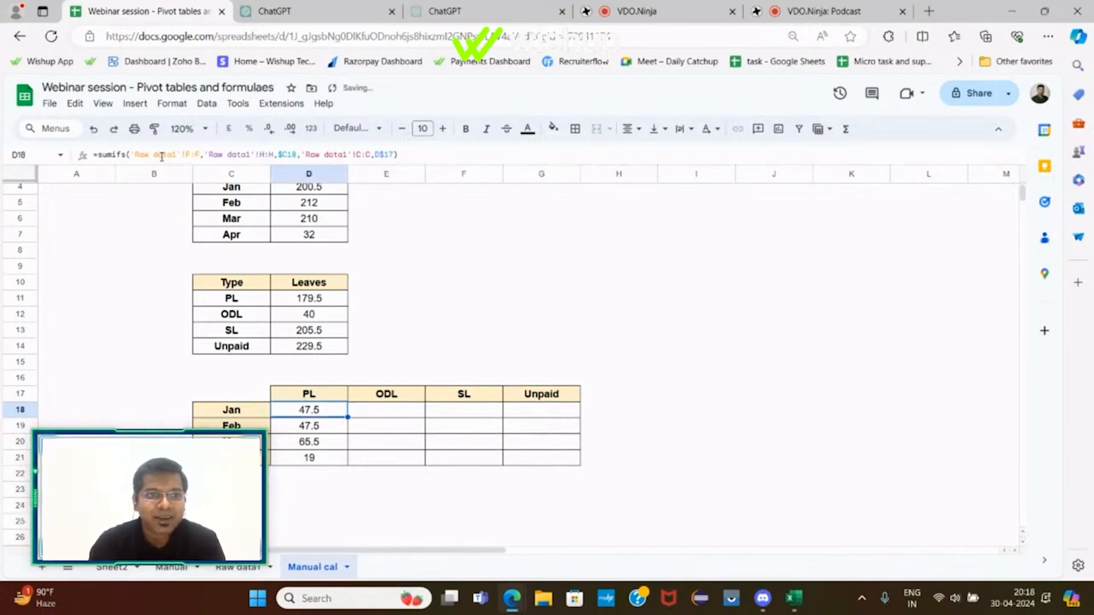
Step: In D18's formula, lock the sum range and month range as 'Raw data1'!$F:$F and 'Raw data1'!$H:$H
left_click_drag(137, 154, 199, 153)
key("F4")
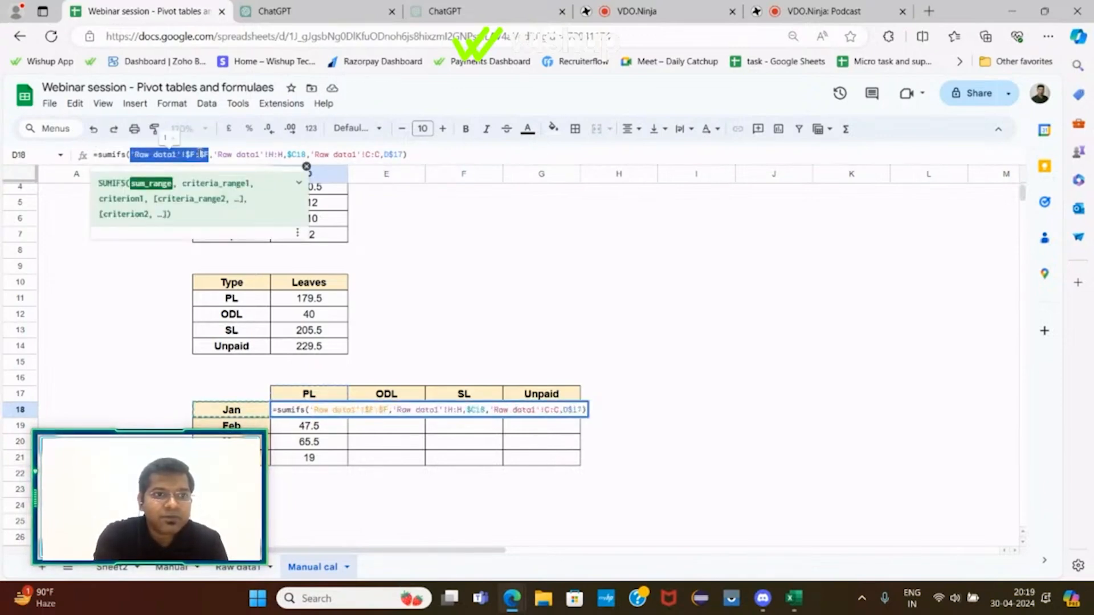
left_click_drag(218, 153, 283, 153)
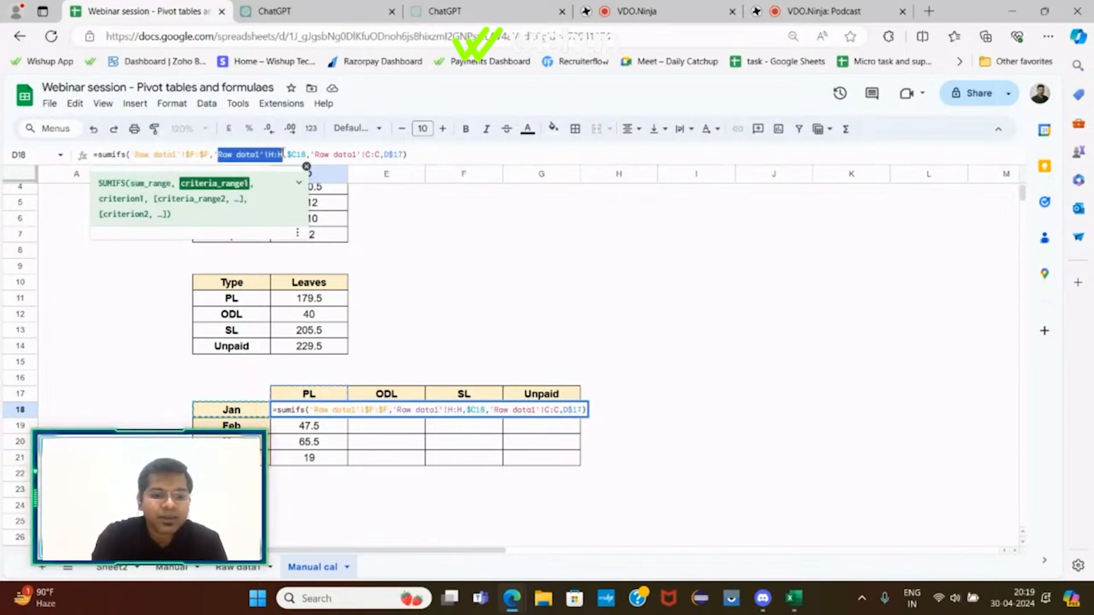
key("F4")
key("Return")
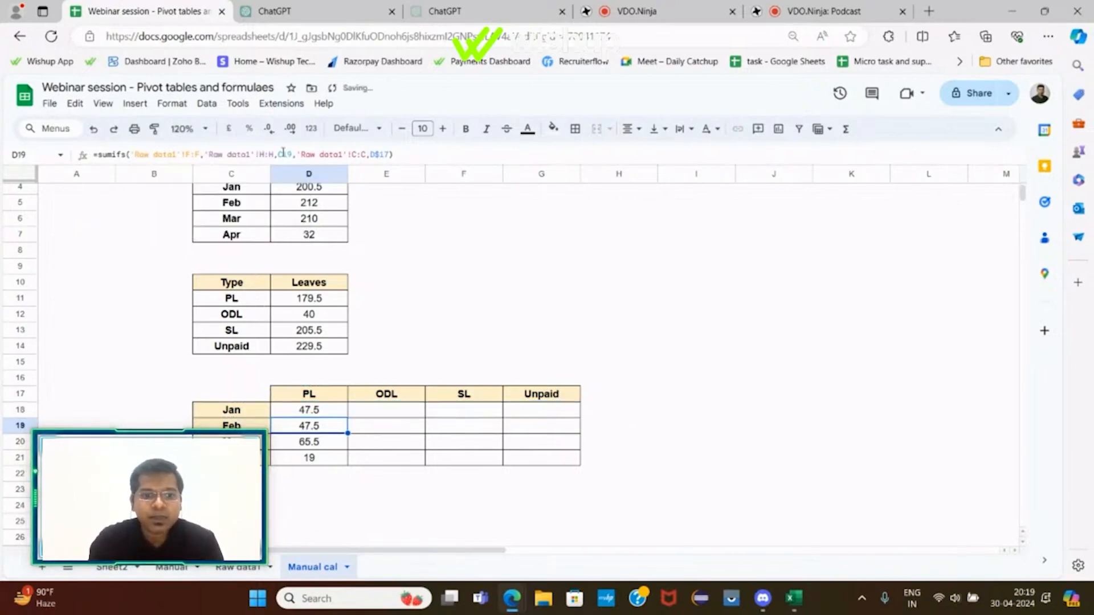
Step: Fill the D18 formula across to G18 and review the formula copied into E18
left_click(342, 415)
left_click_drag(346, 416, 537, 420)
left_click(370, 411)
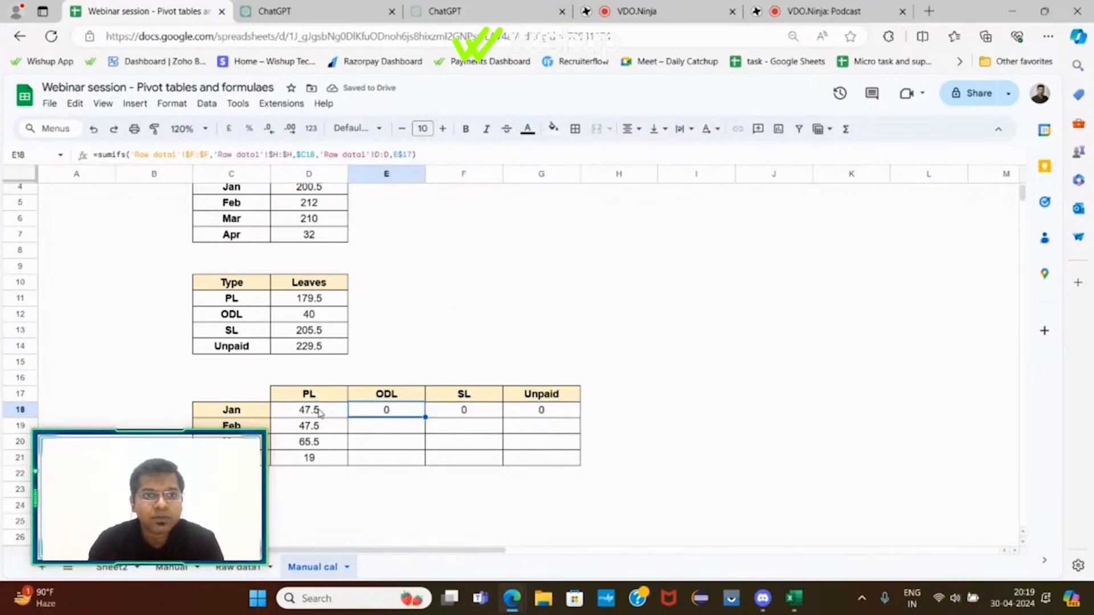
key("F2")
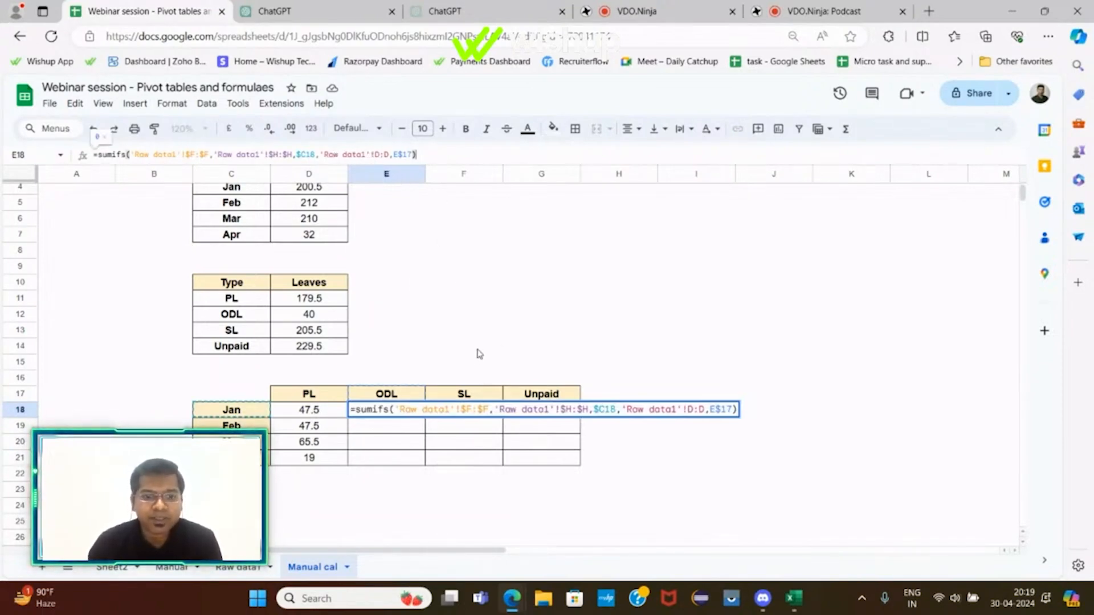
key("Return")
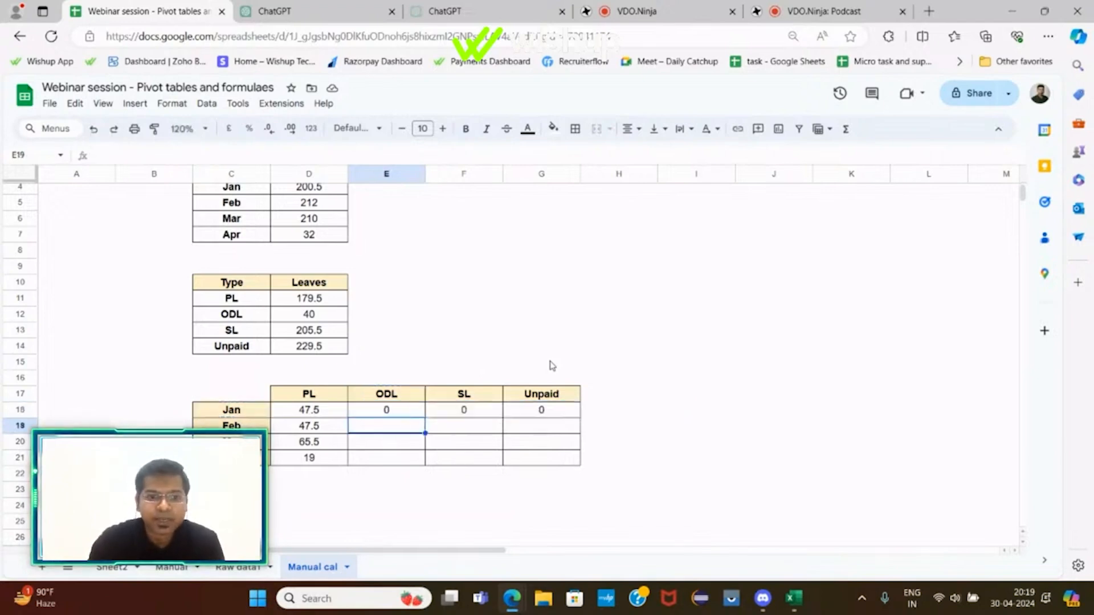
left_click(665, 383)
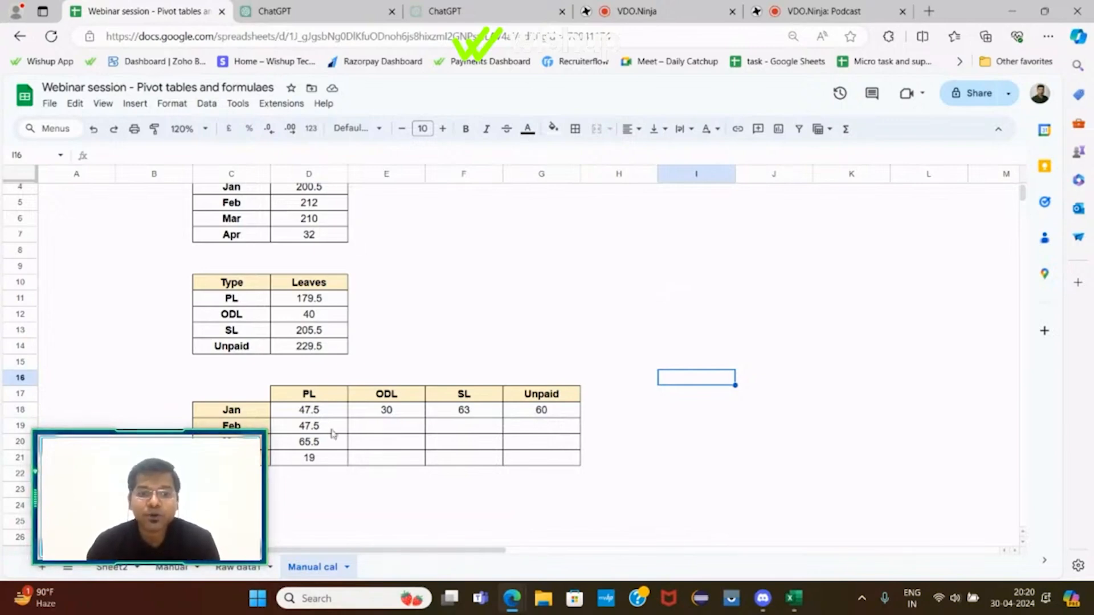
Step: Examine D18's formula and reread the ChatGPT answer describing the SUMIFS month-by-type distribution formula
left_click(309, 414)
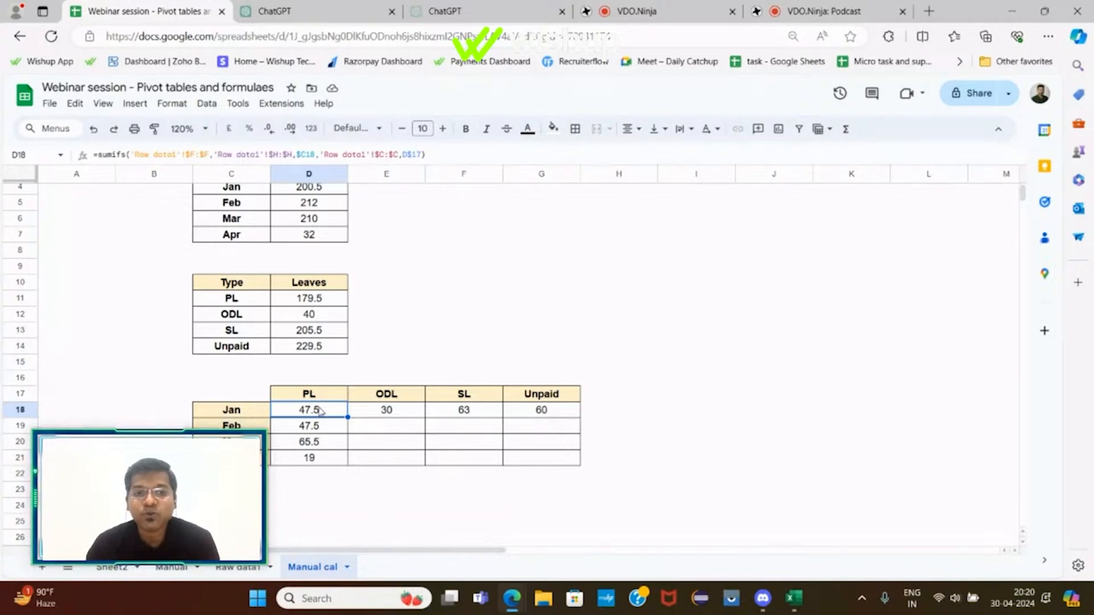
left_click(448, 257)
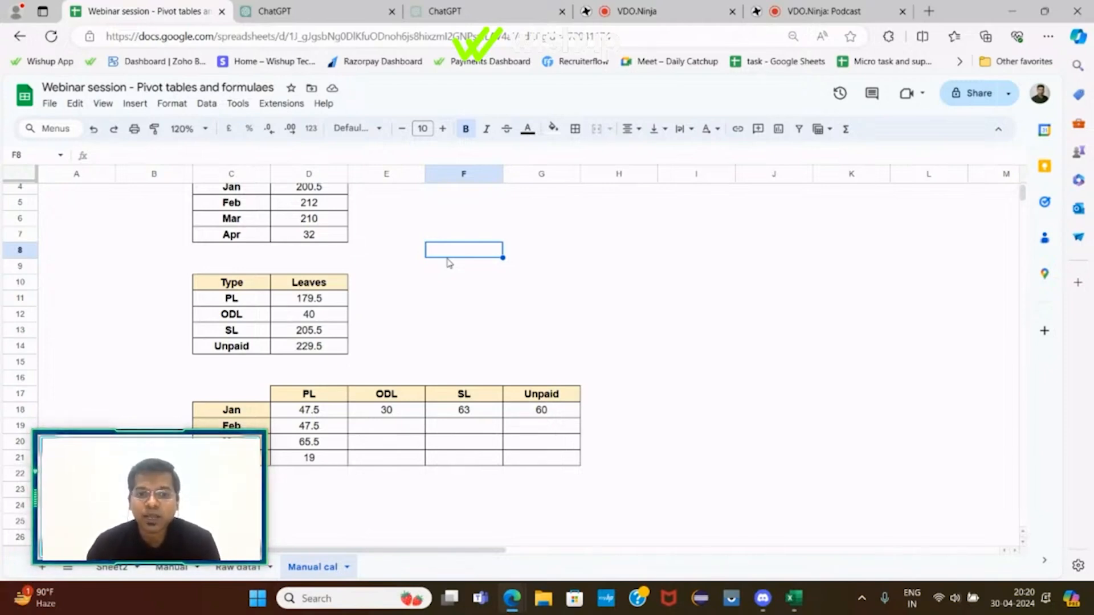
scroll(449, 263, "up", 2)
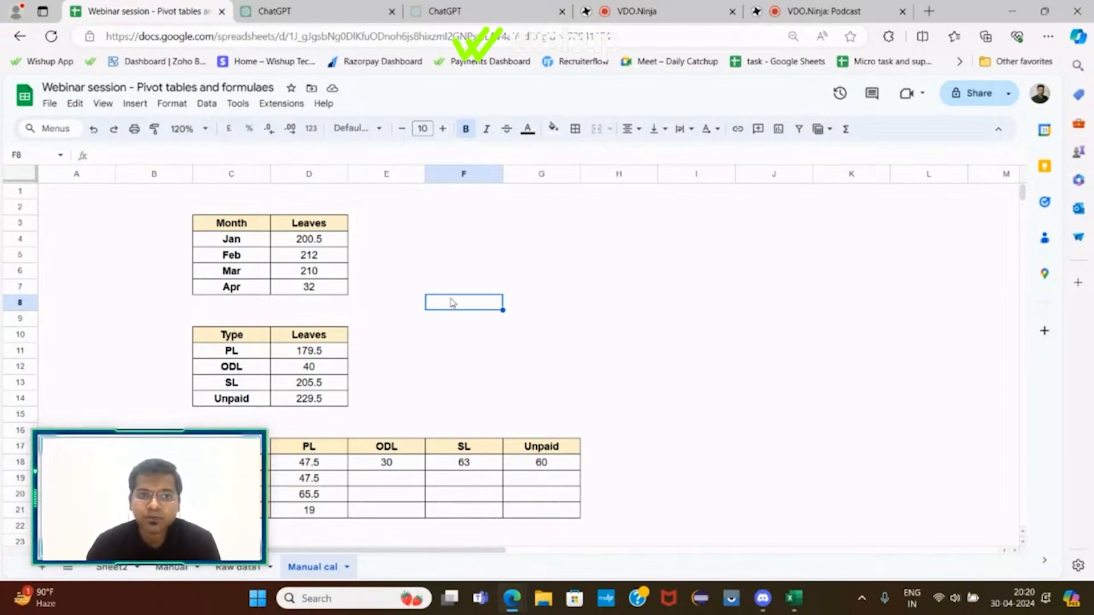
left_click(336, 8)
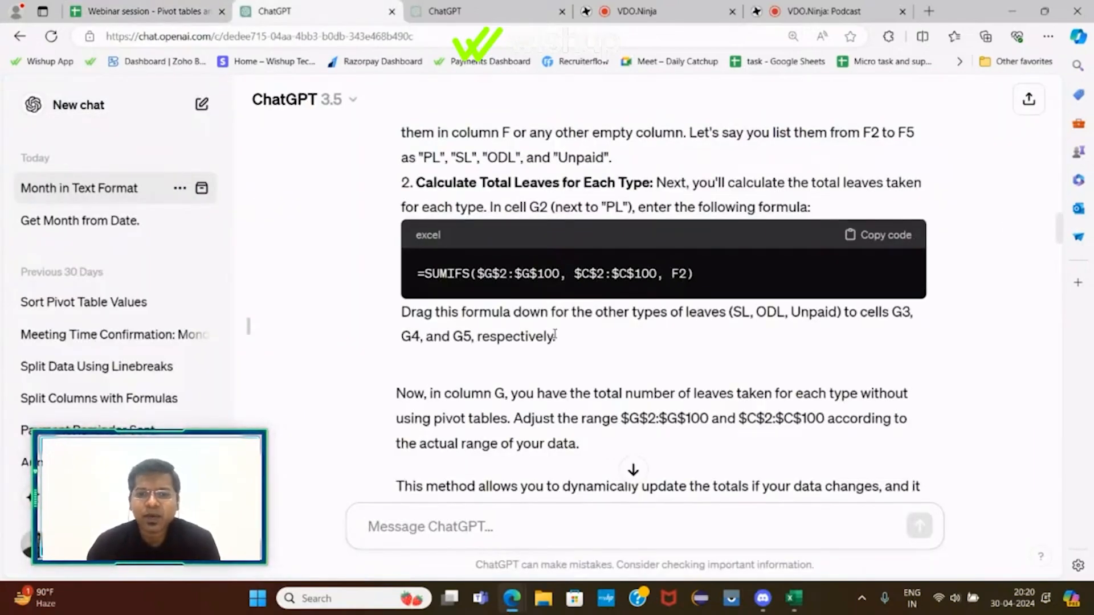
left_click_drag(1062, 238, 1048, 379)
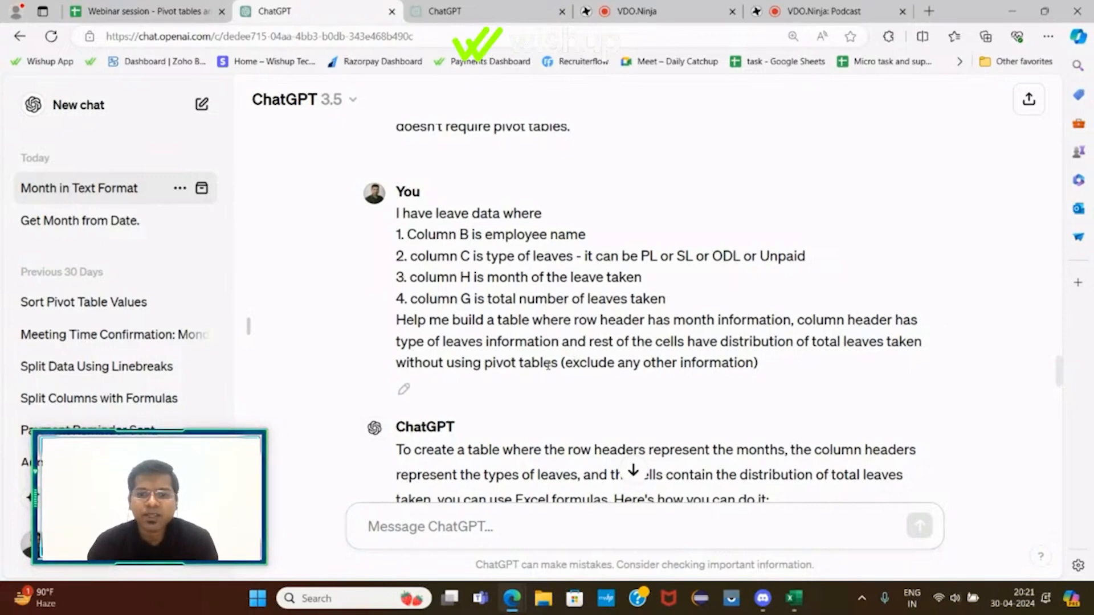
scroll(548, 368, "down", 5)
scroll(551, 372, "down", 3)
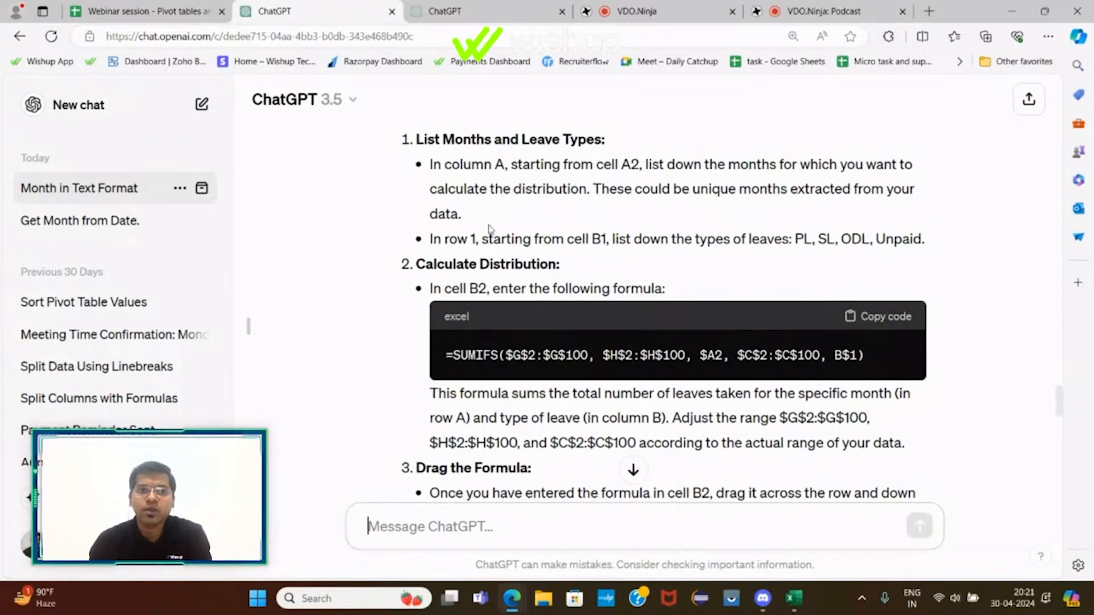
Step: Return to the spreadsheet and open the Raw data1 sheet
key("ctrl+shift+Tab")
left_click(723, 401)
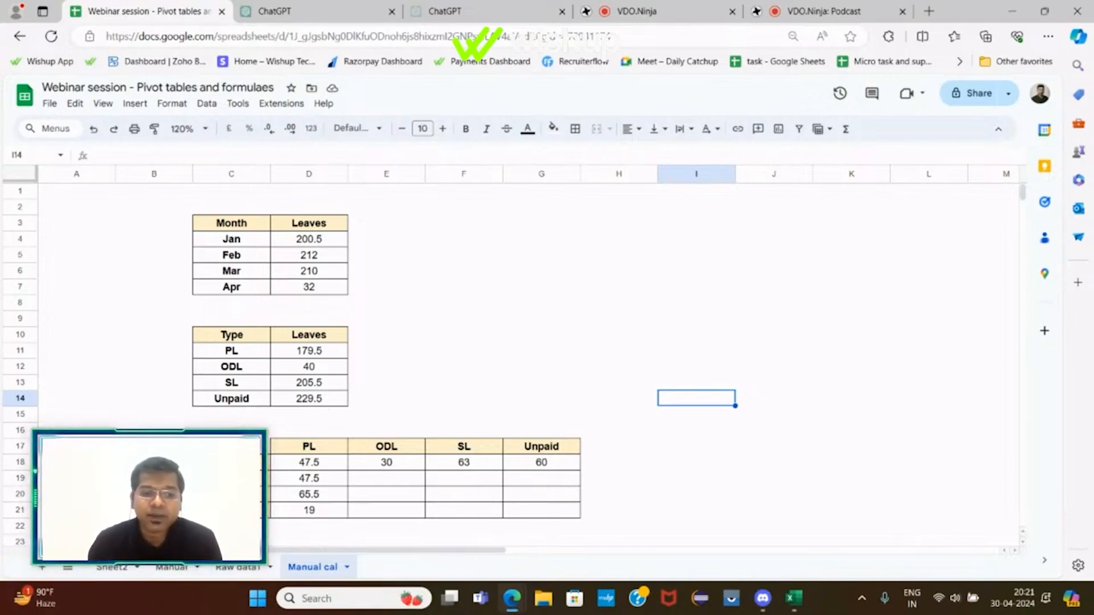
left_click(240, 567)
left_click(810, 399)
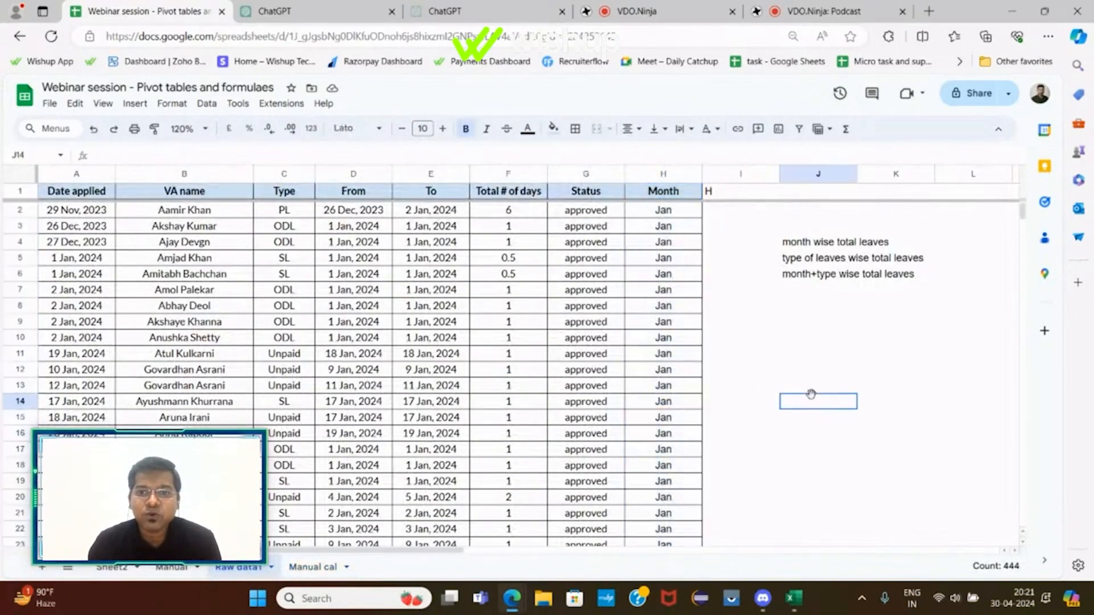